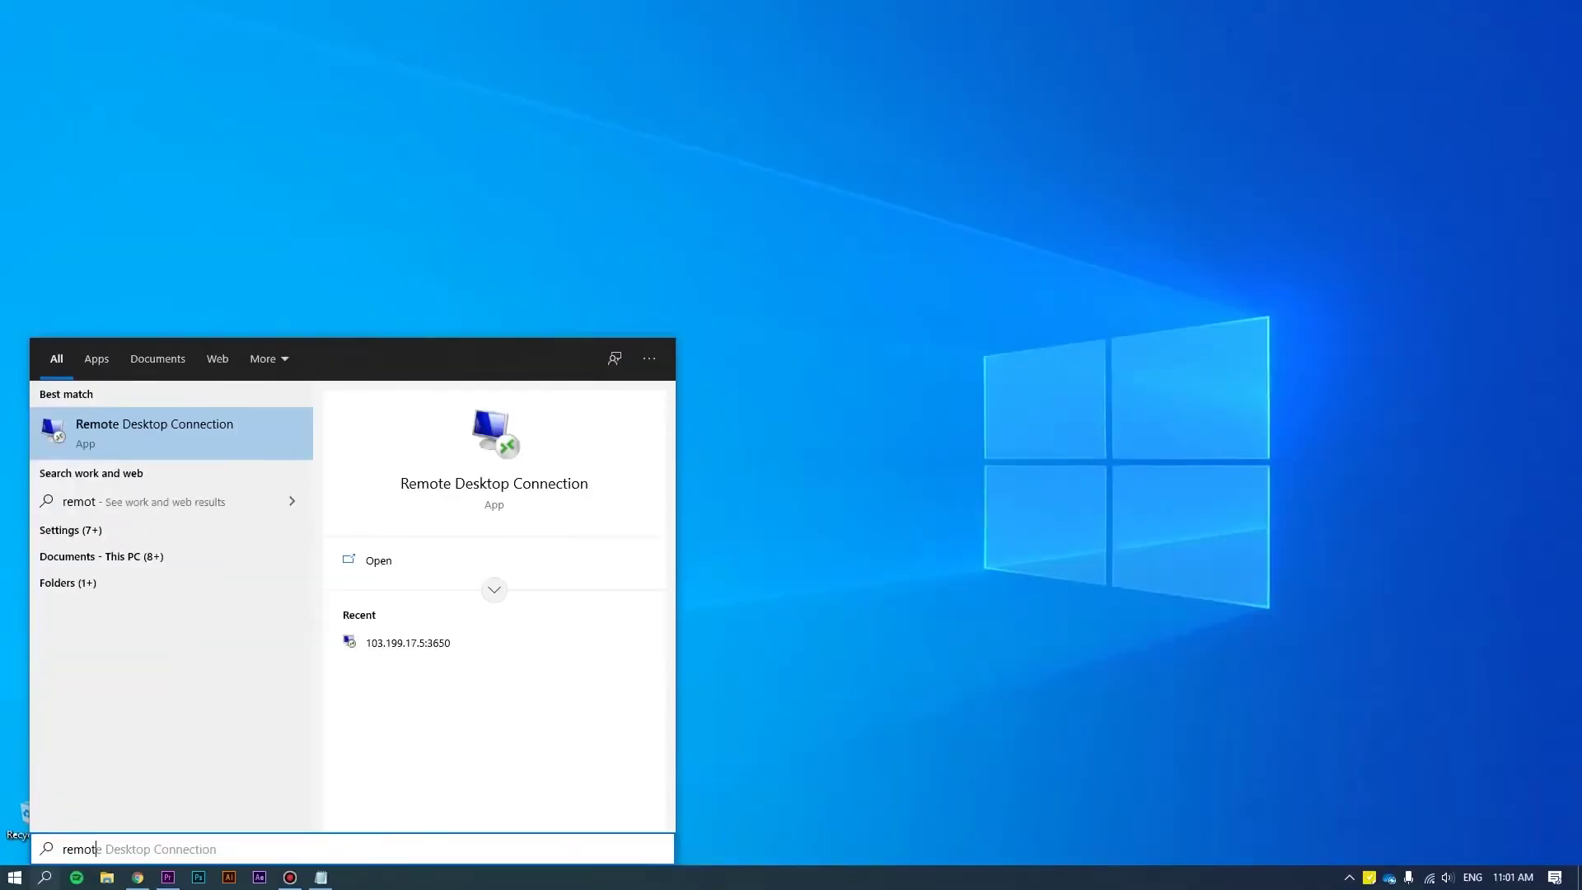
- Log into the remote server as Administrator via Remote Desktop, accepting the certificate warning
key("Return")
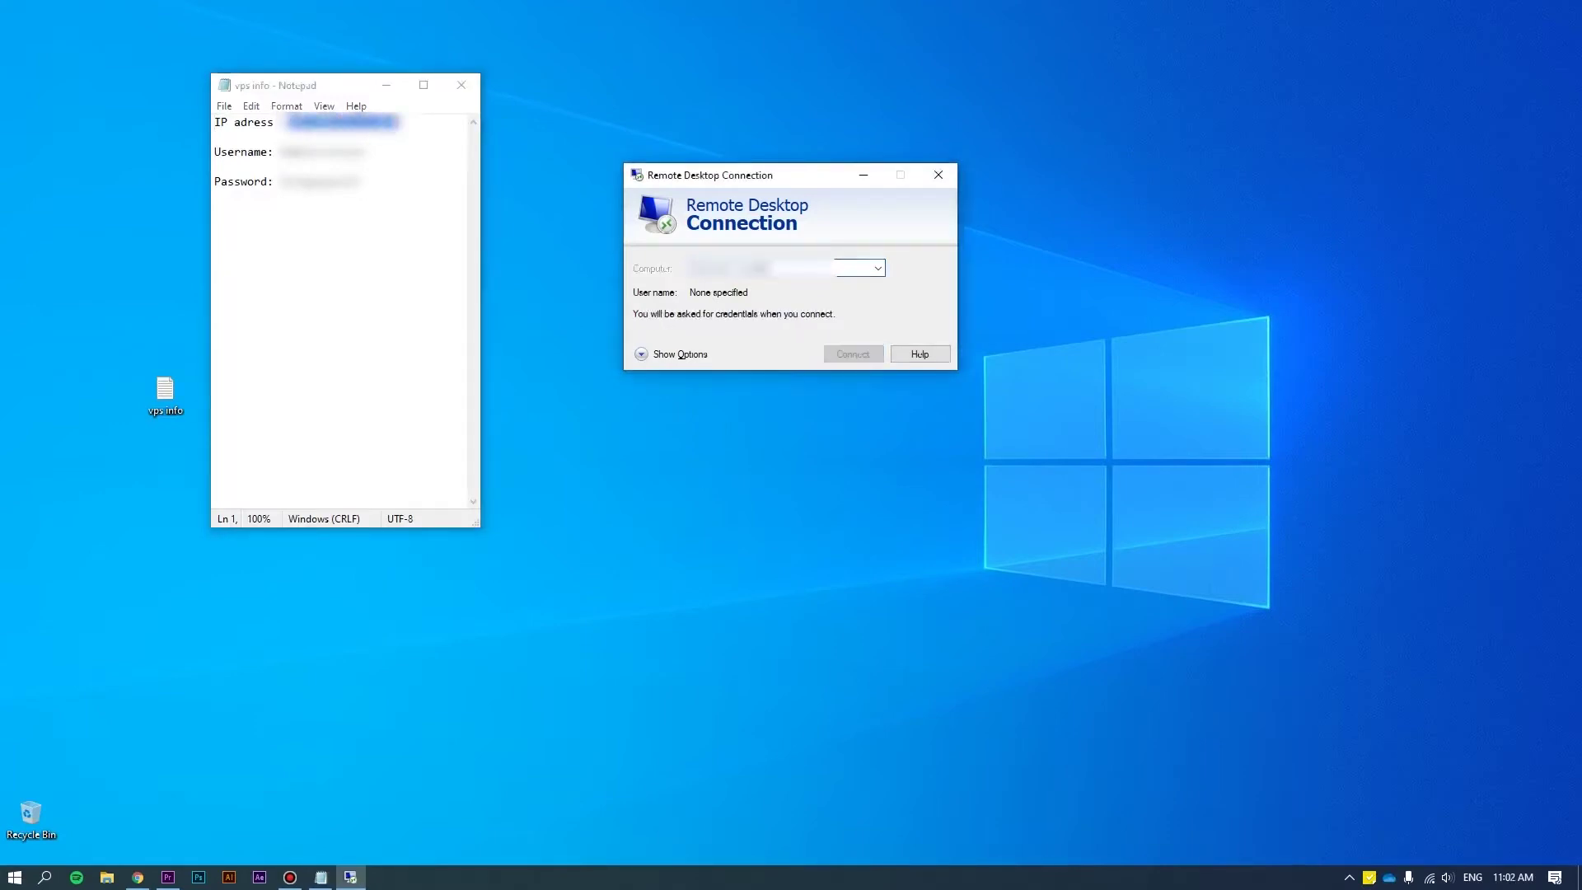
key("Return")
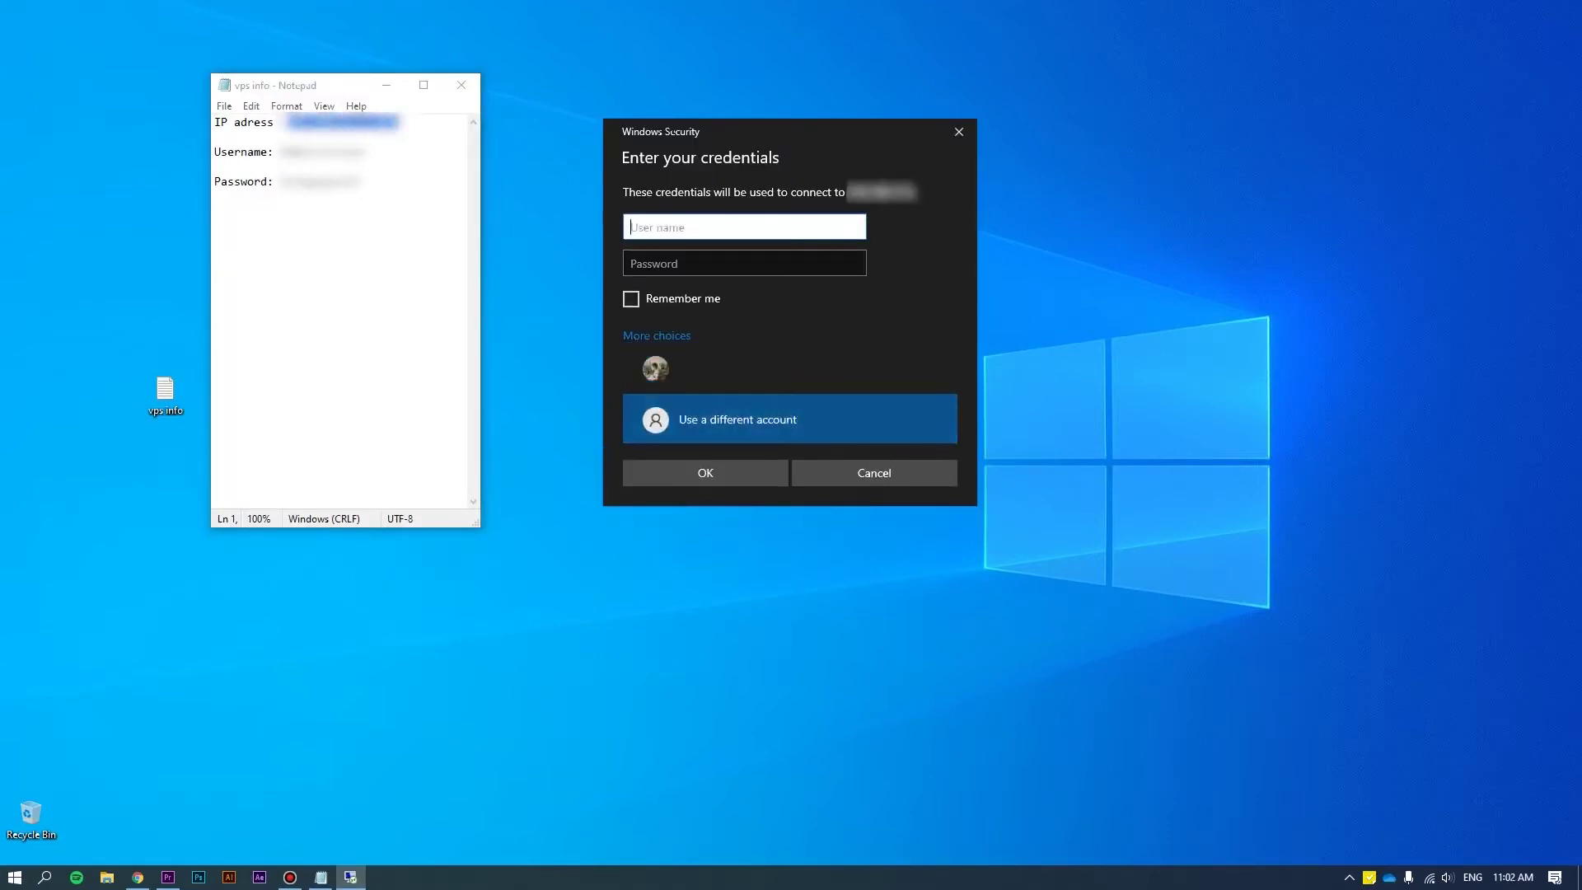
type("Administrator")
key("Tab")
type("************")
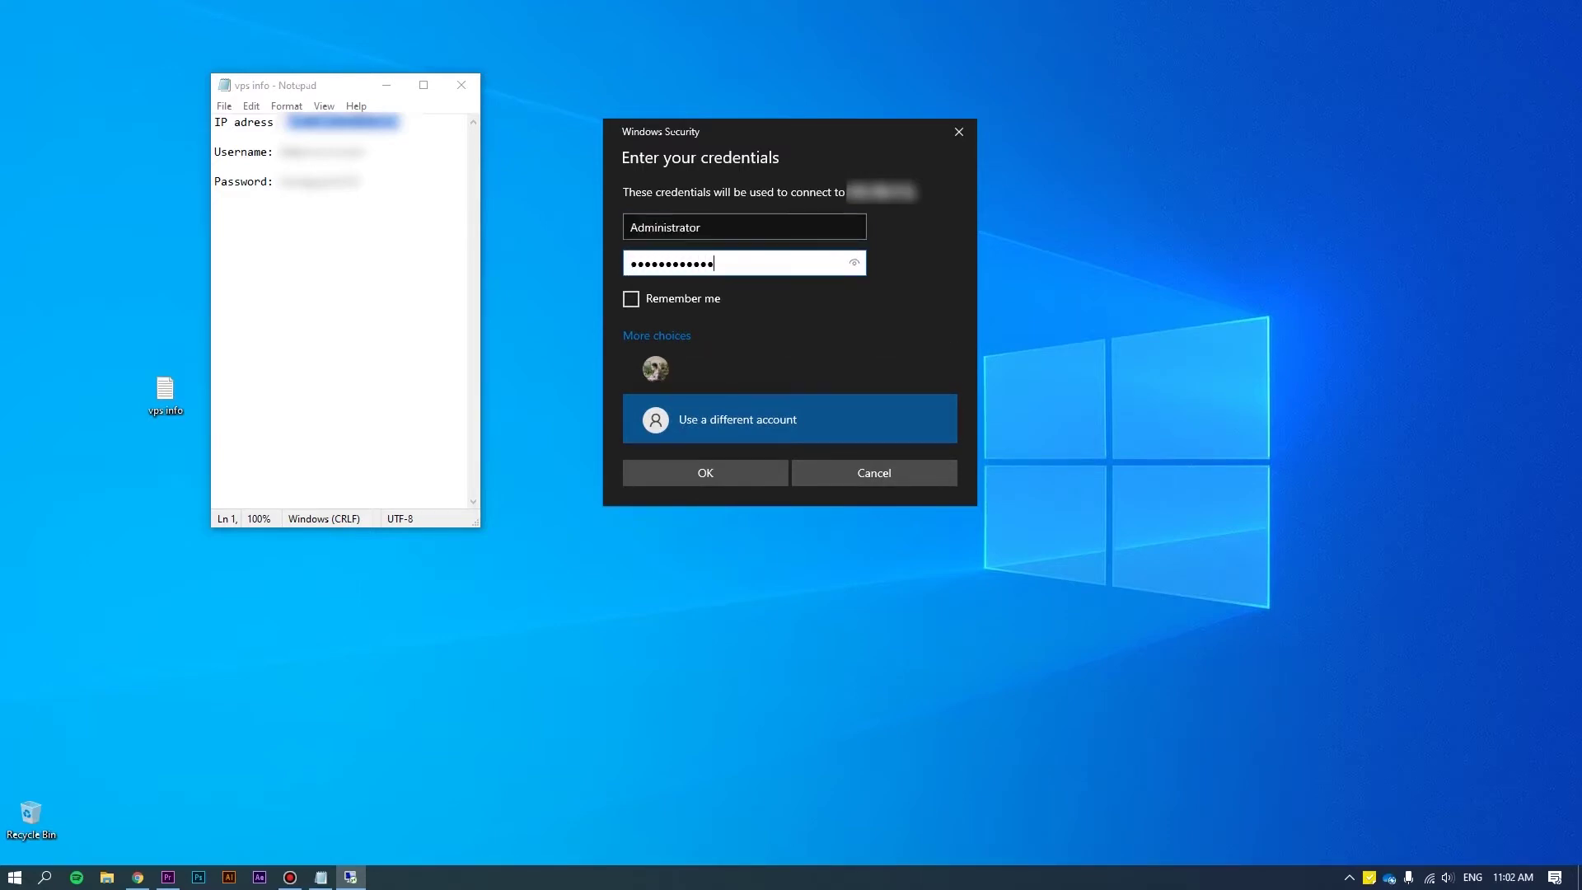
key("Return")
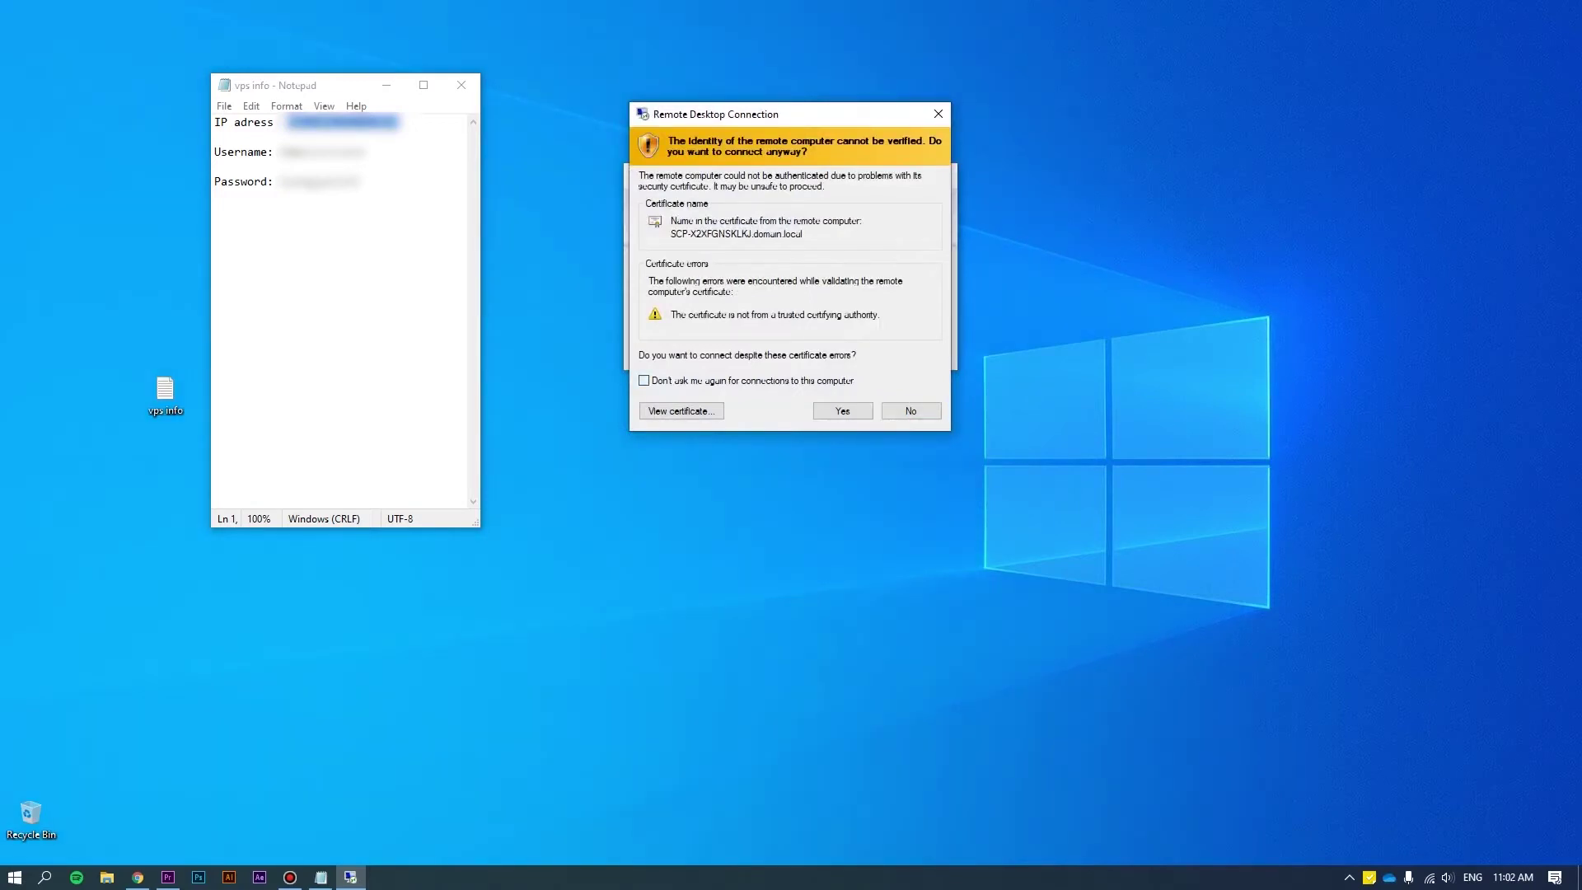
left_click(842, 411)
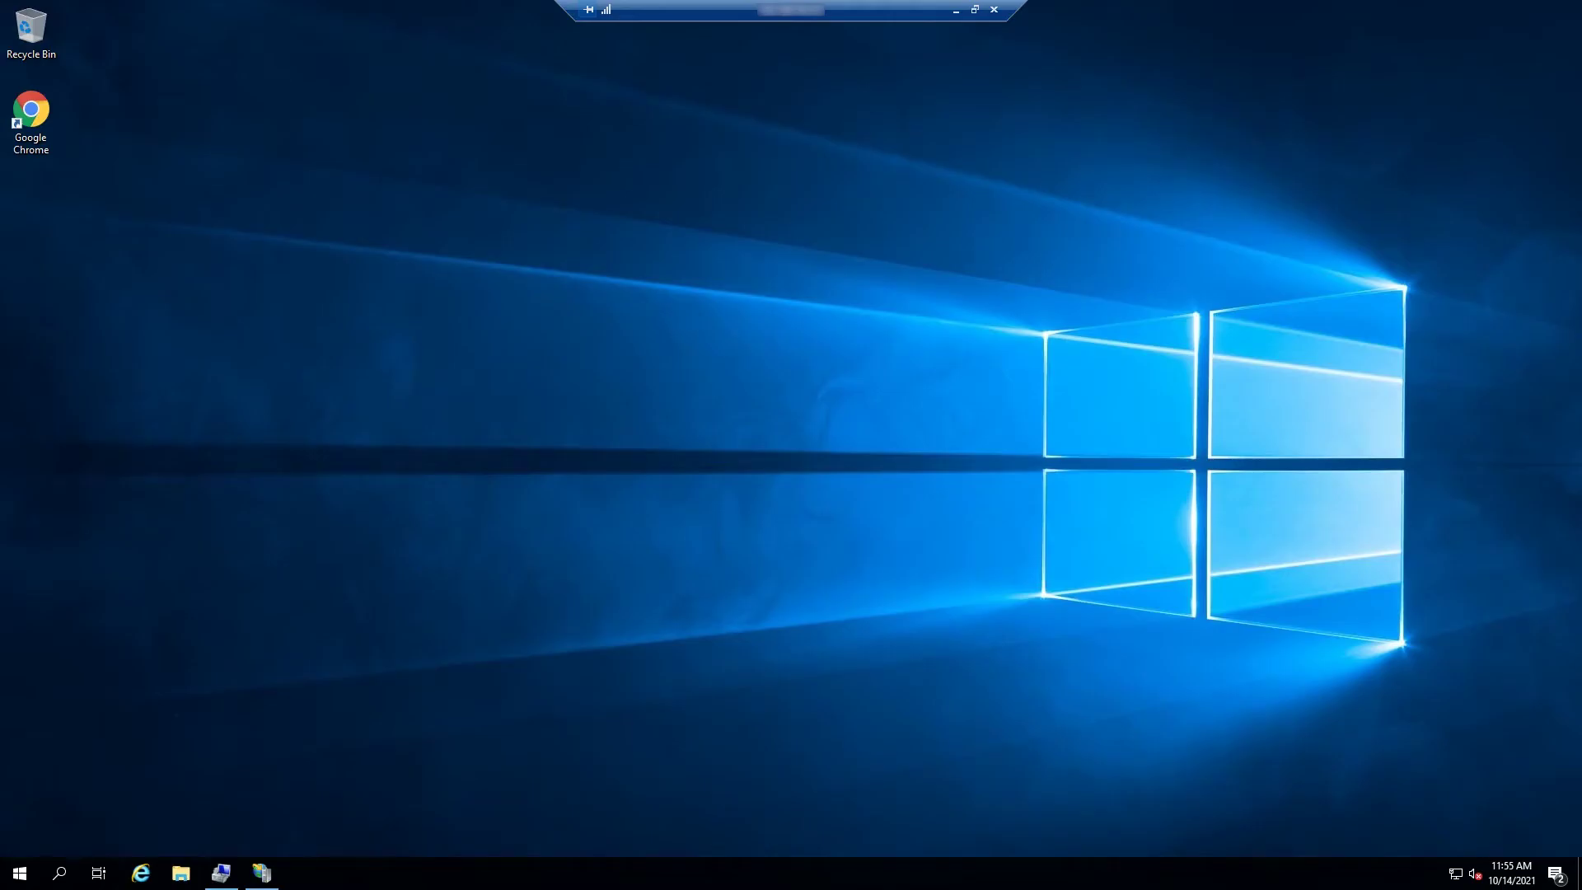
- Launch Windows Defender Firewall with Advanced Security from the server's Windows Administrative Tools
left_click(20, 875)
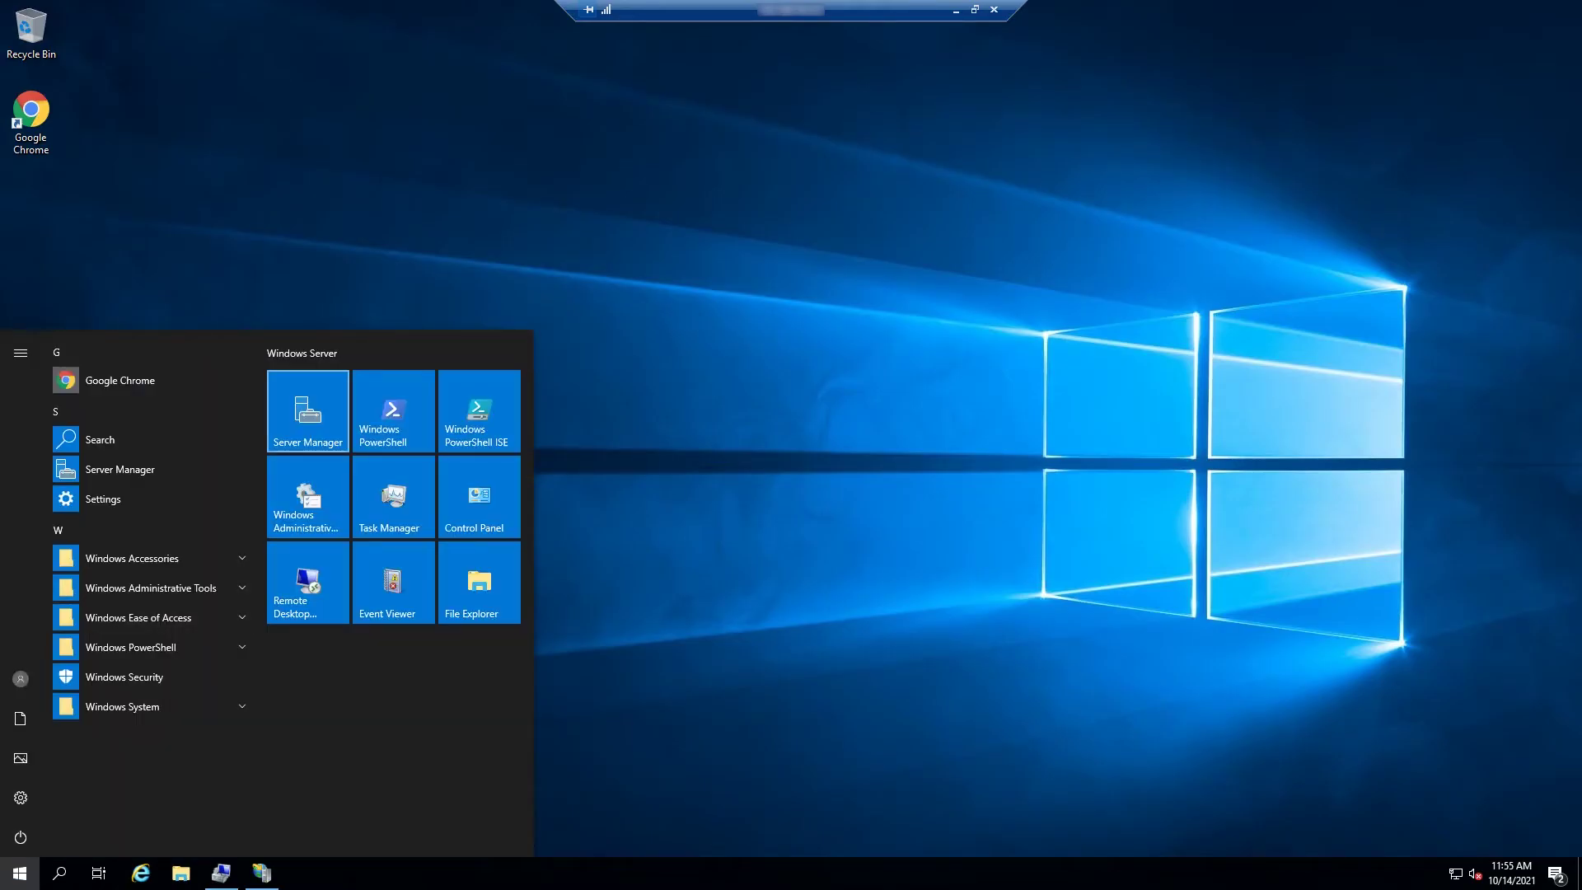
left_click(307, 500)
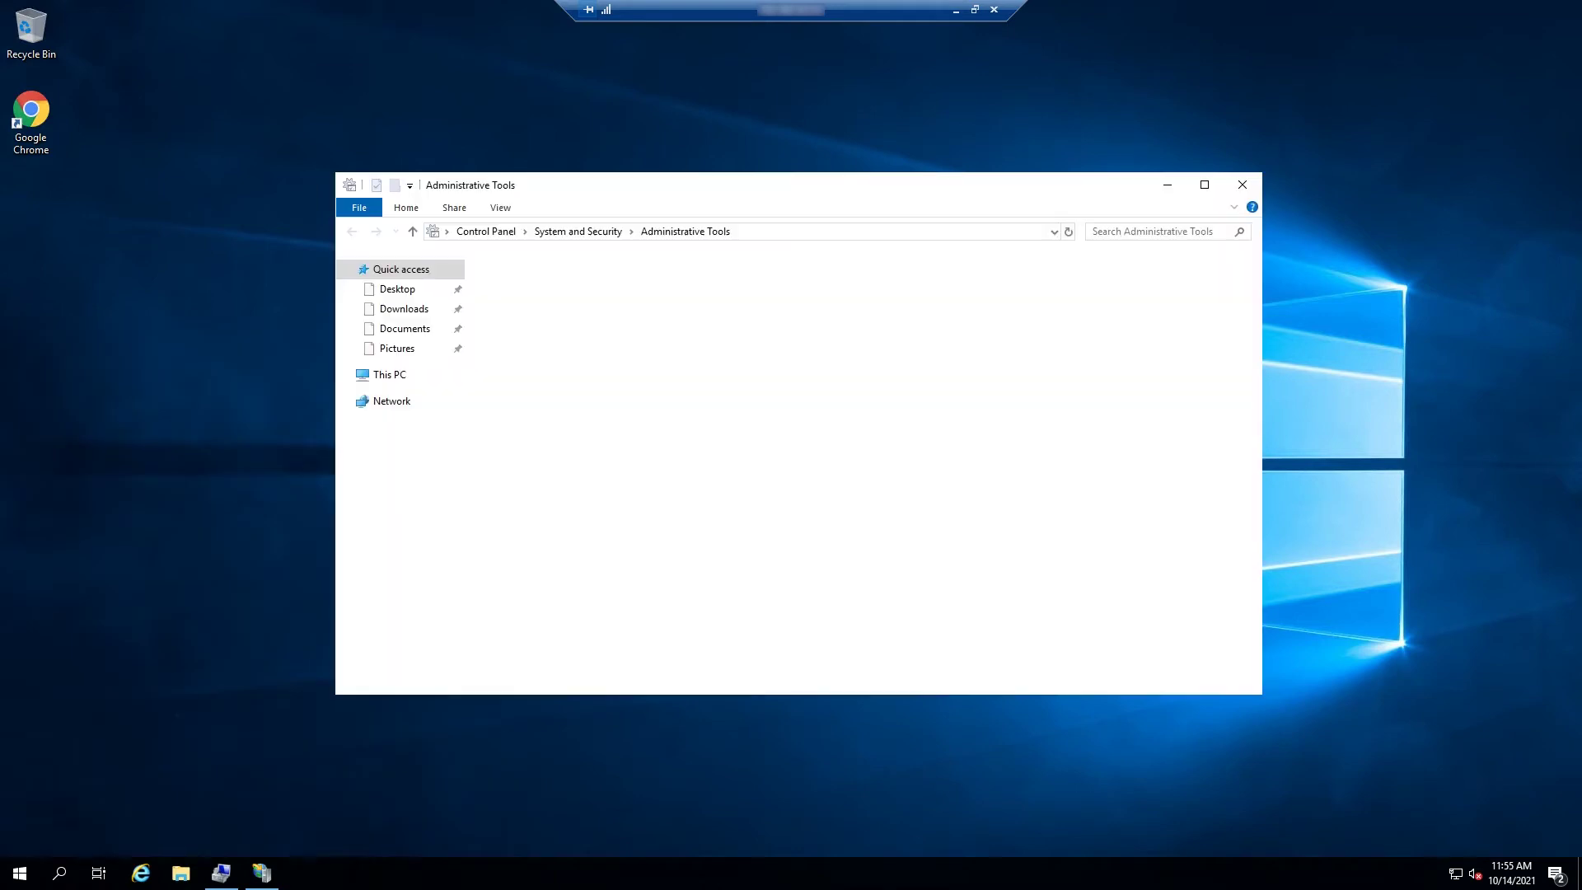
scroll(717, 495, "down", 2)
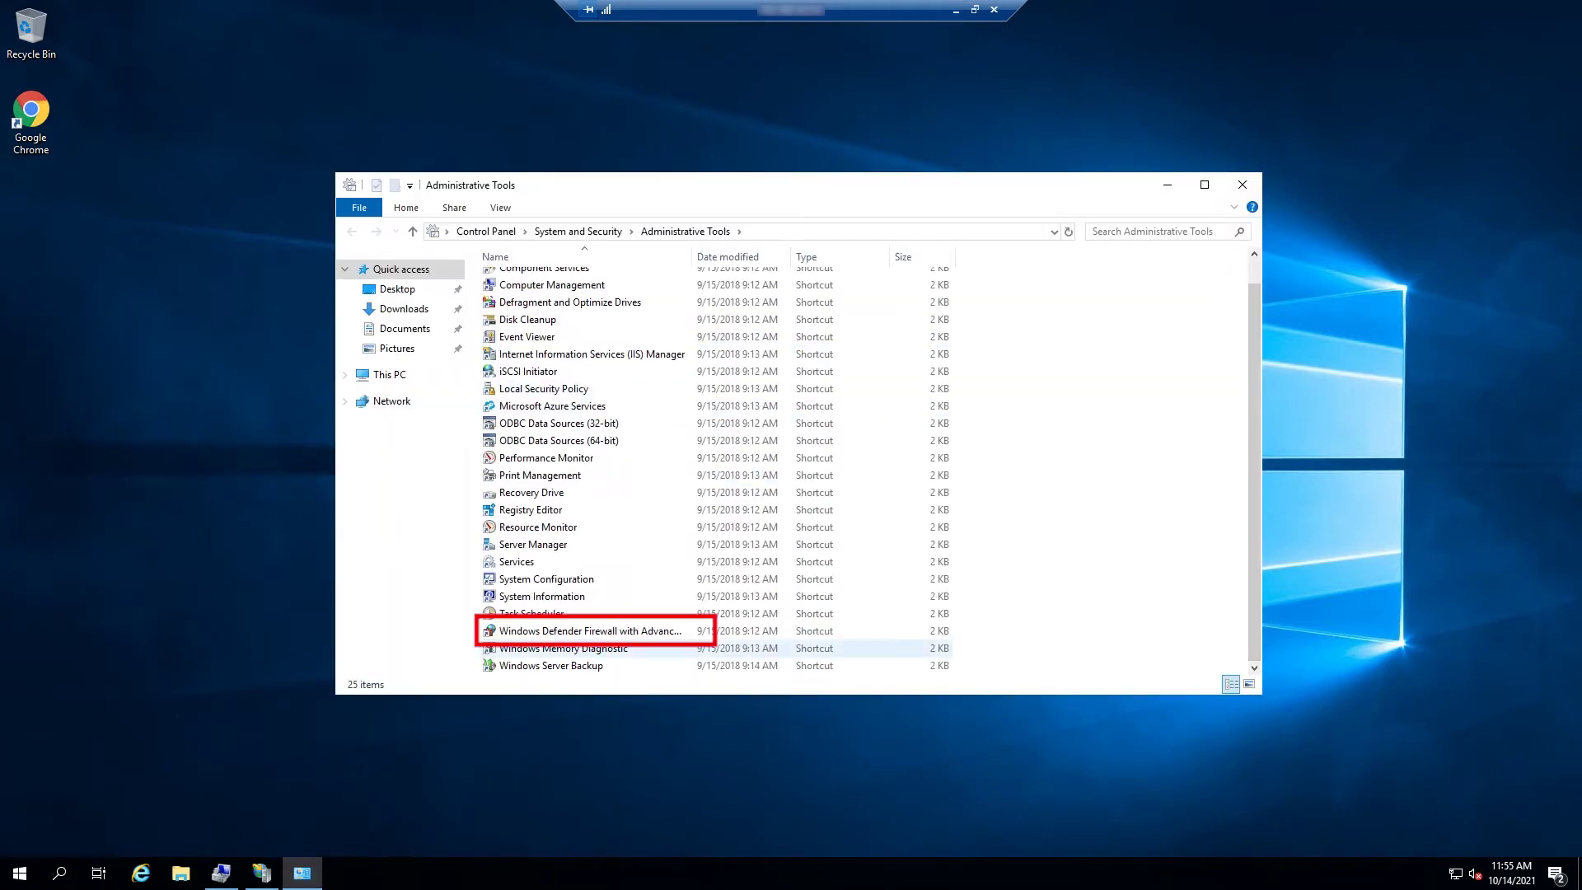
double_click(590, 631)
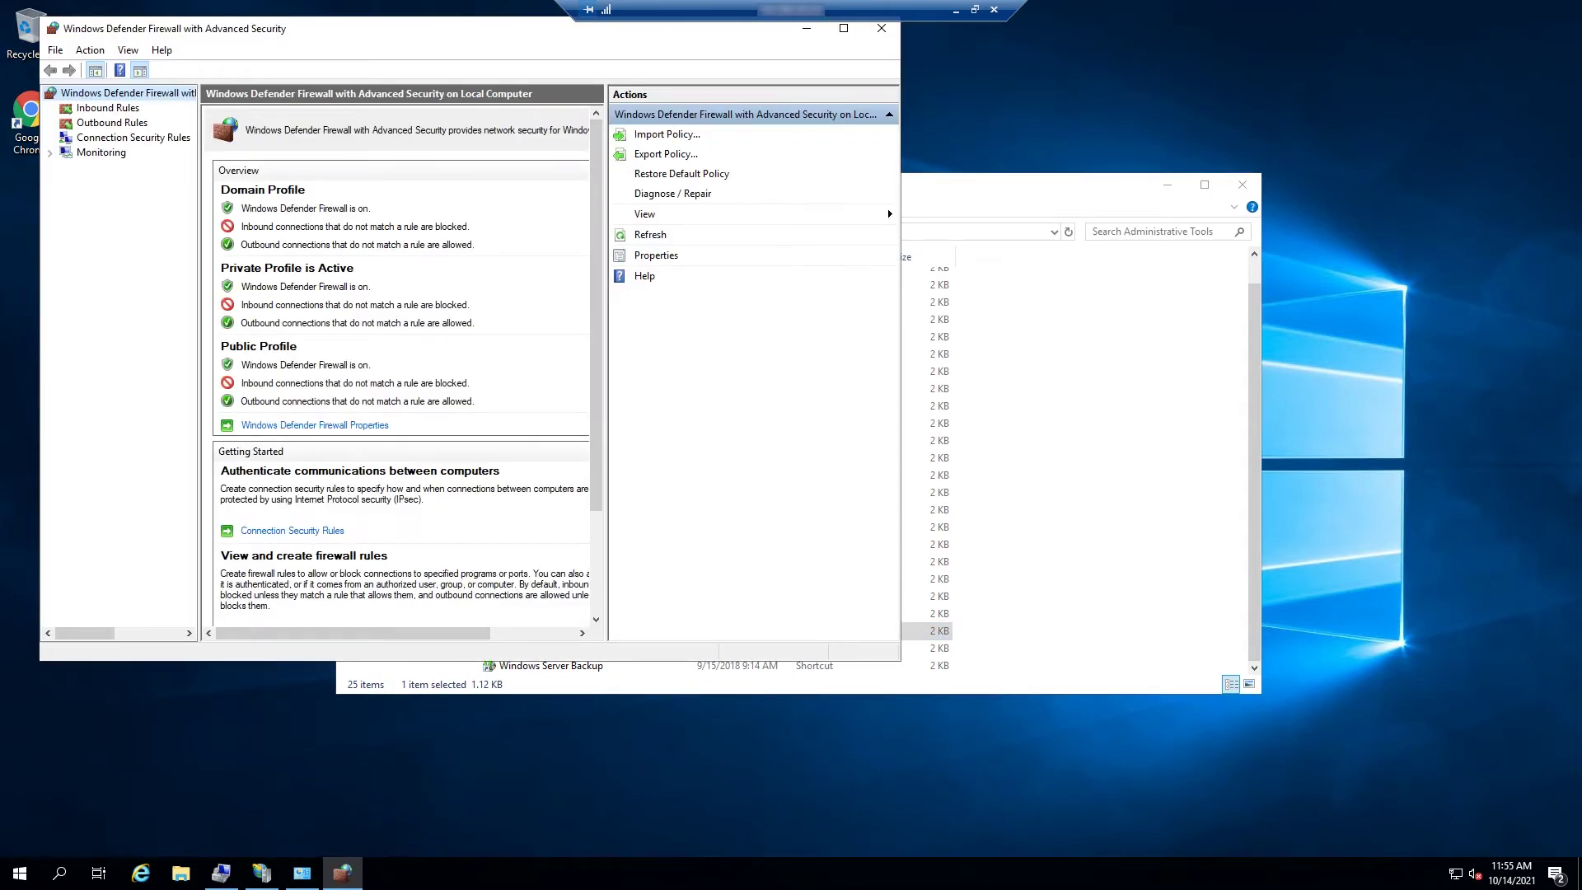
- Begin a New Inbound Rule of type Custom, keeping All programs
left_click(107, 108)
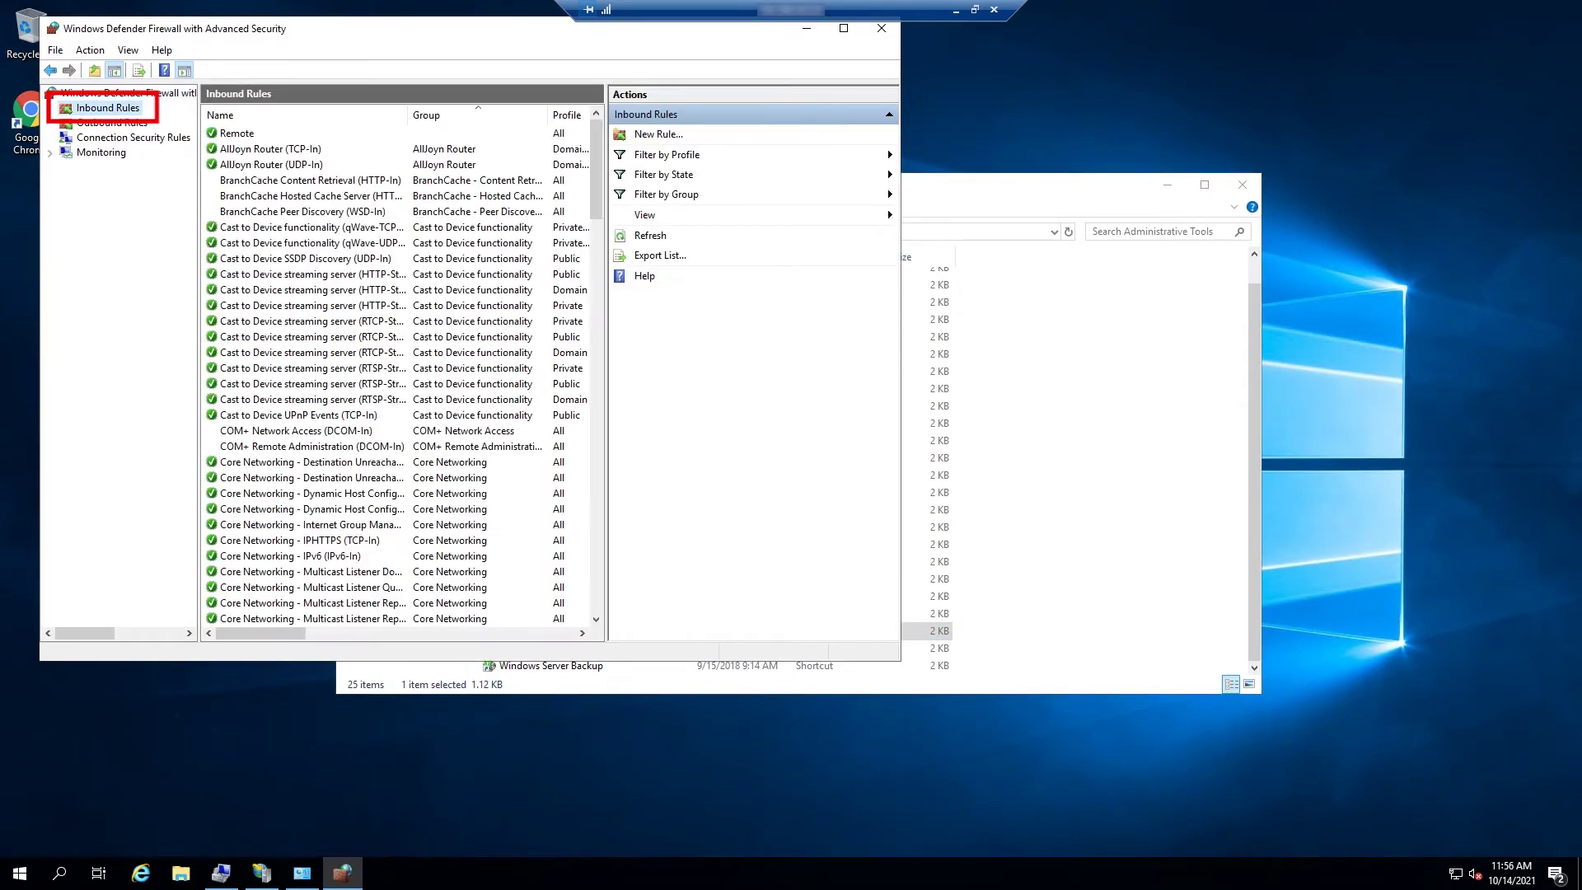
left_click(655, 135)
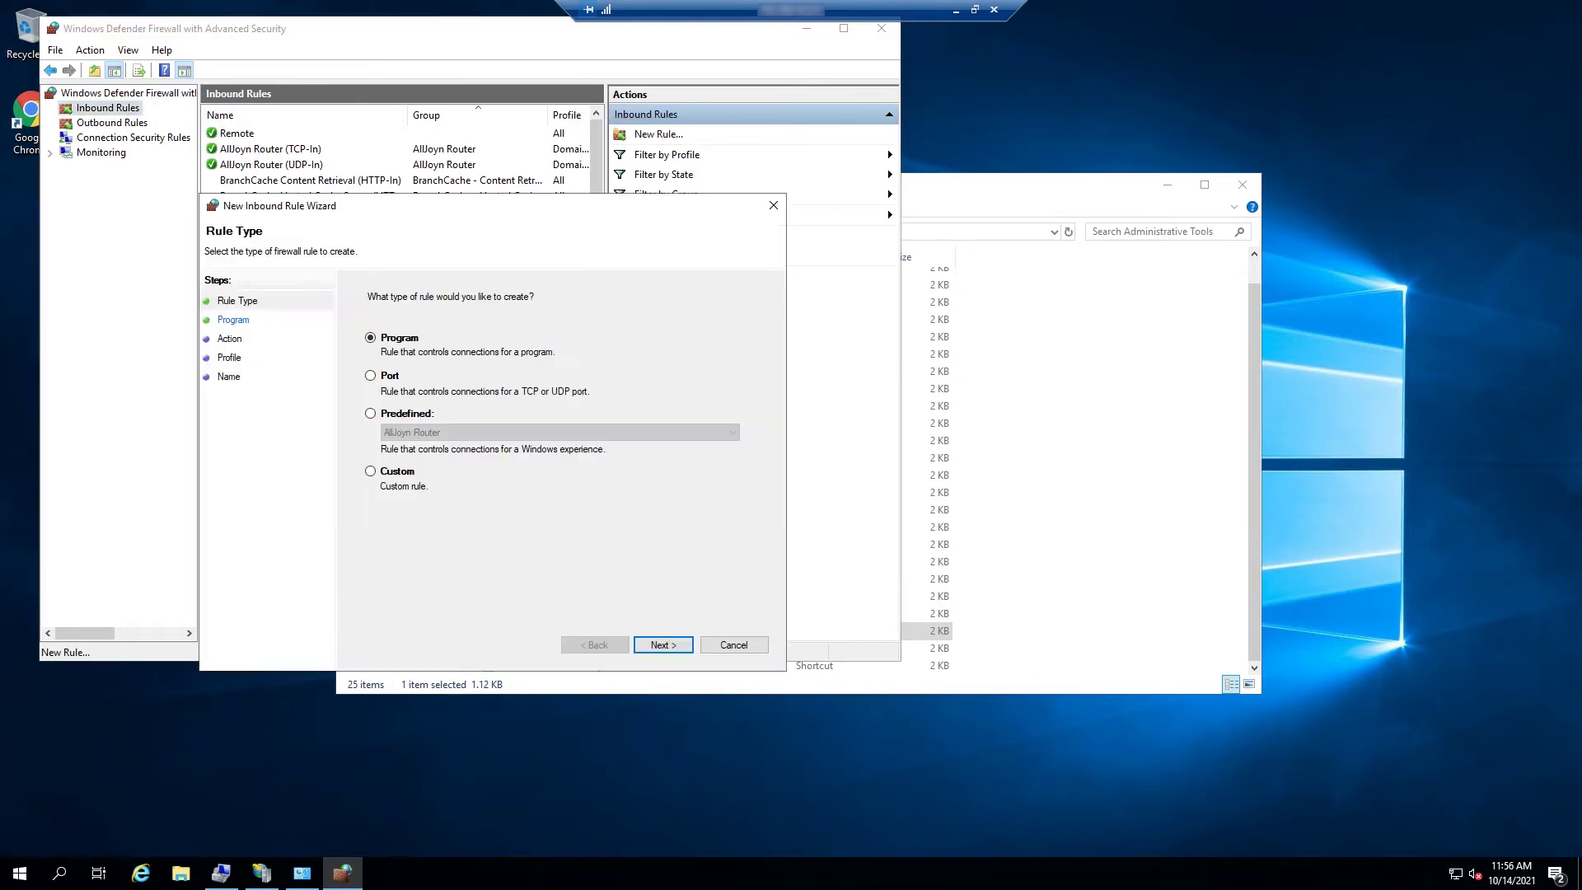
left_click(371, 472)
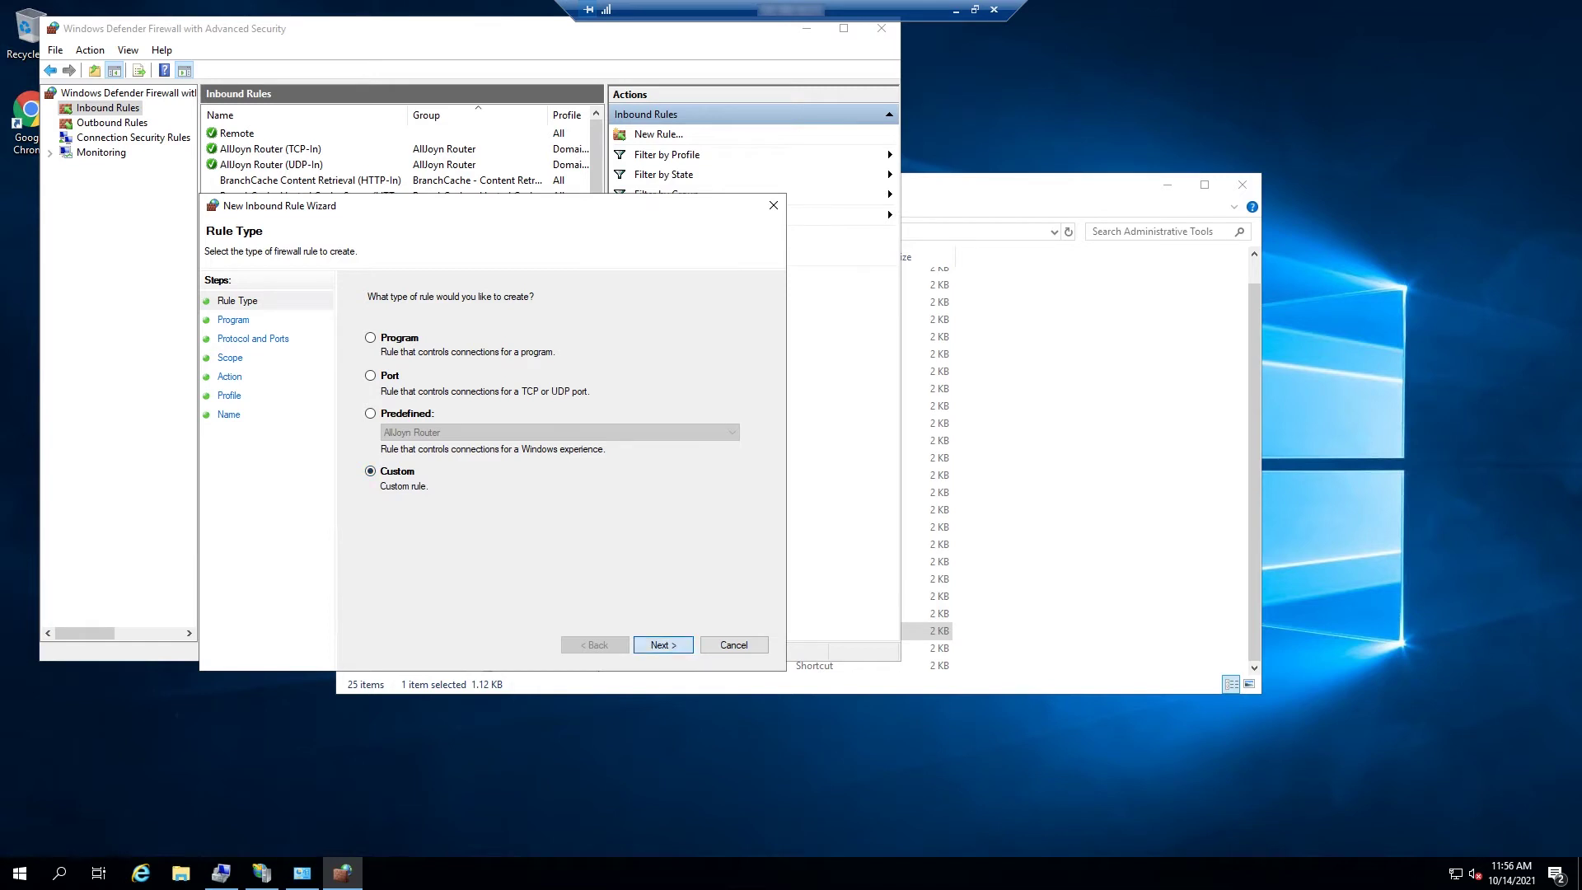
left_click(662, 643)
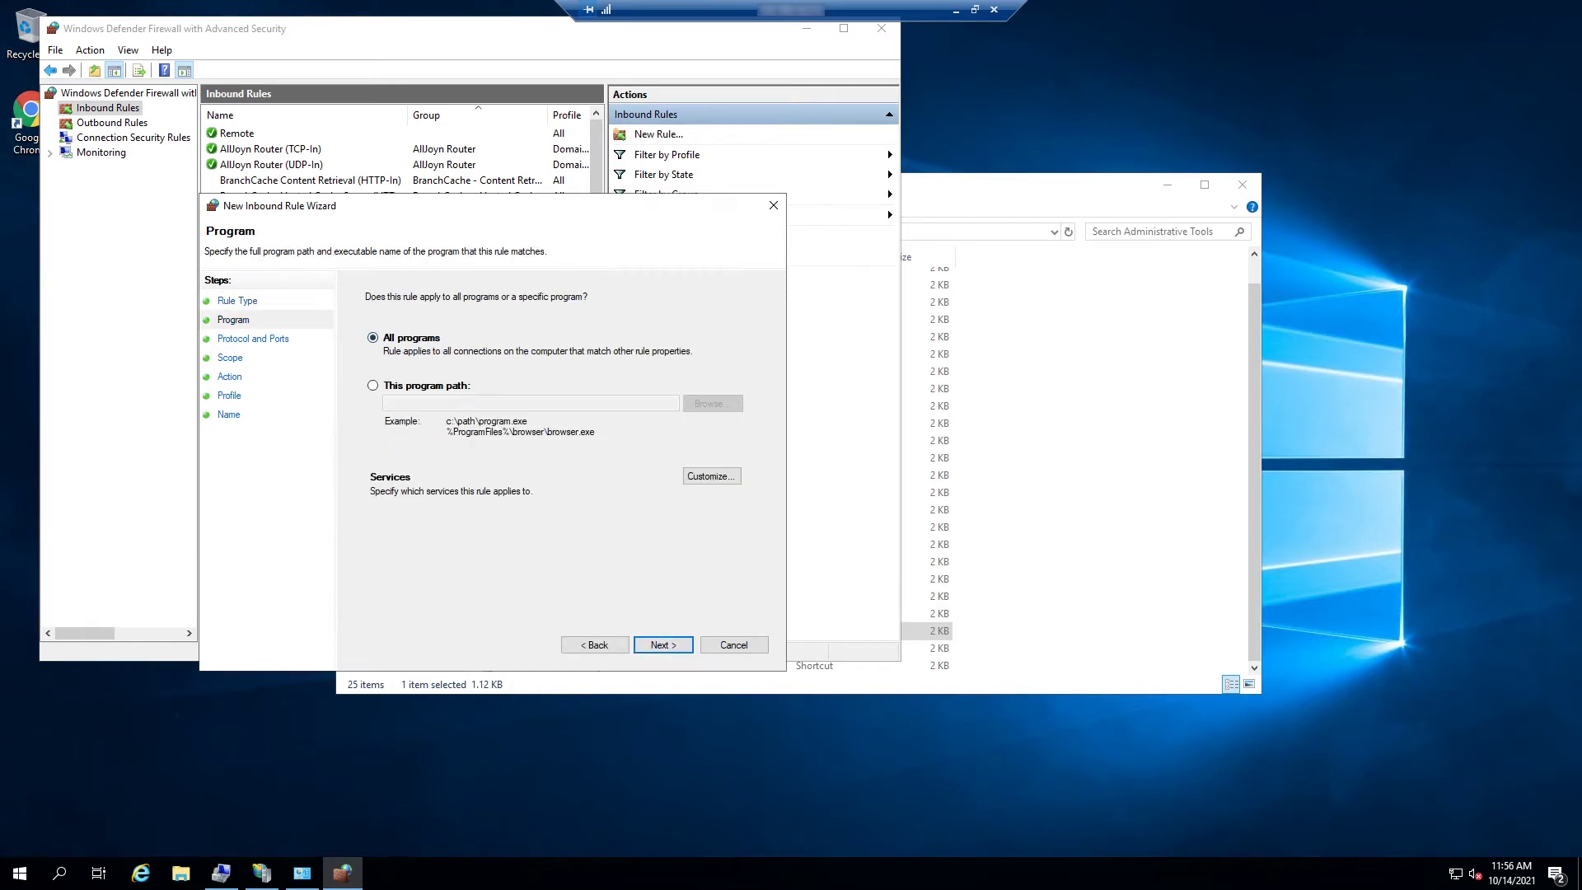
left_click(663, 644)
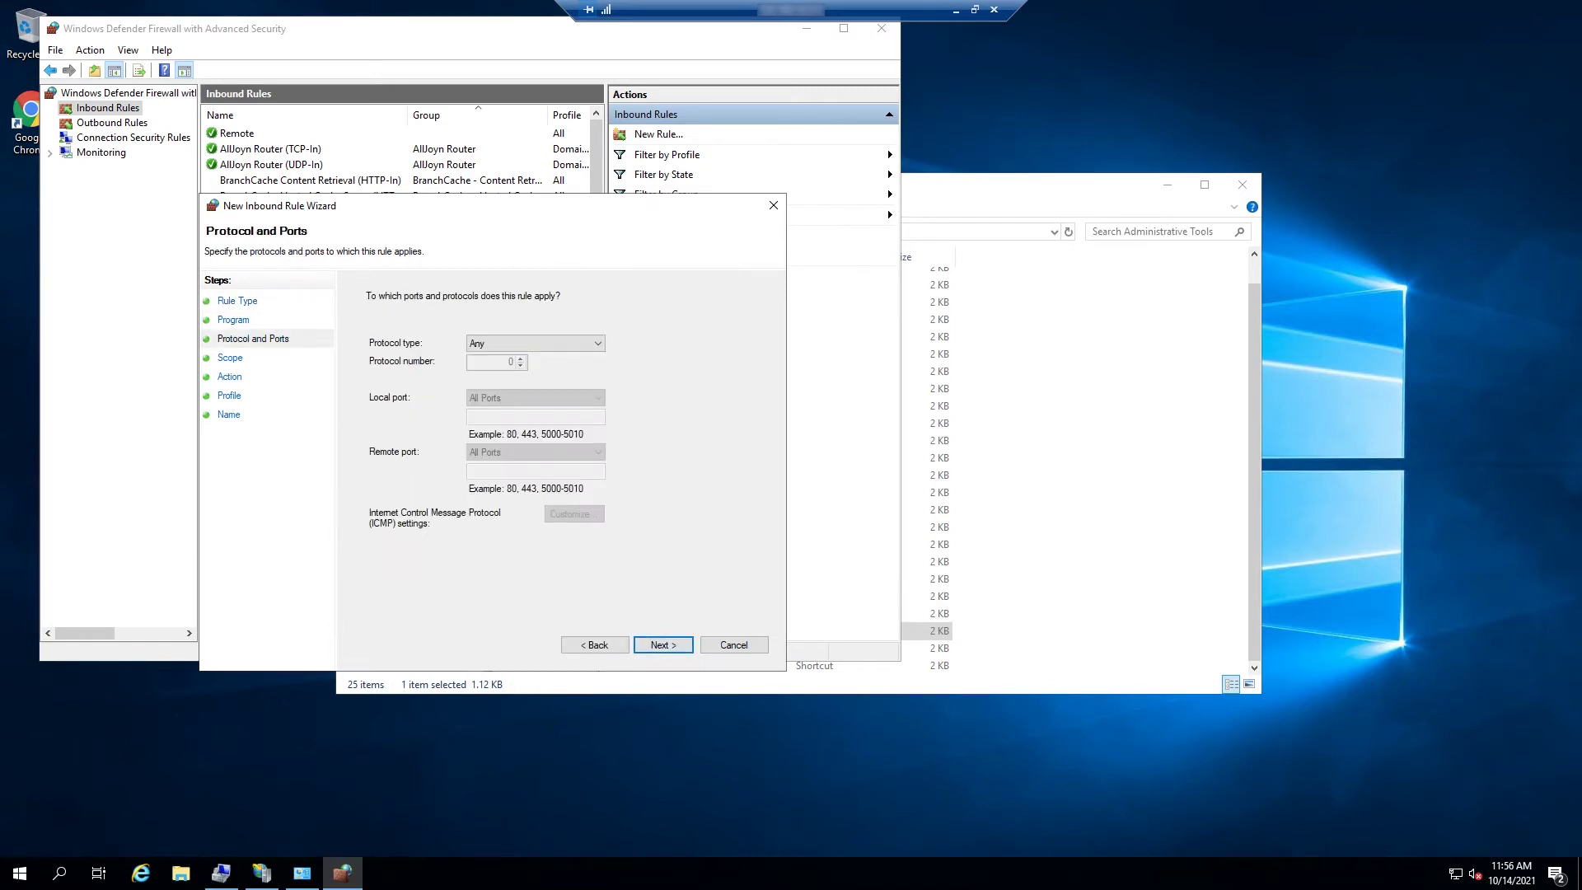
- Set the rule's protocol to ICMPv4, limited to the Echo Request ICMP type
left_click(535, 342)
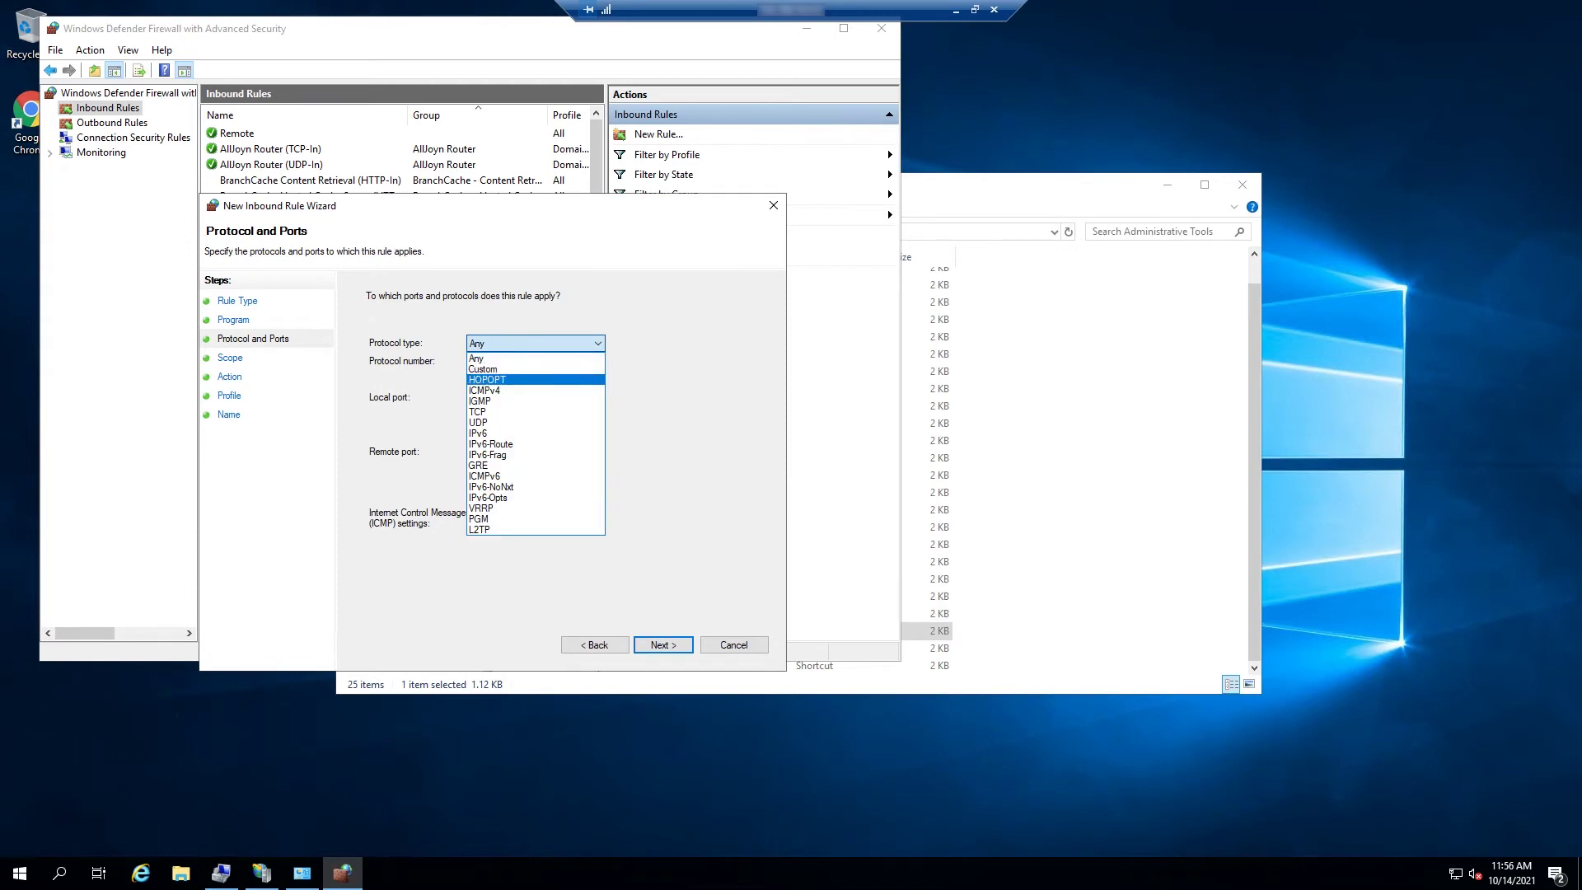
left_click(534, 391)
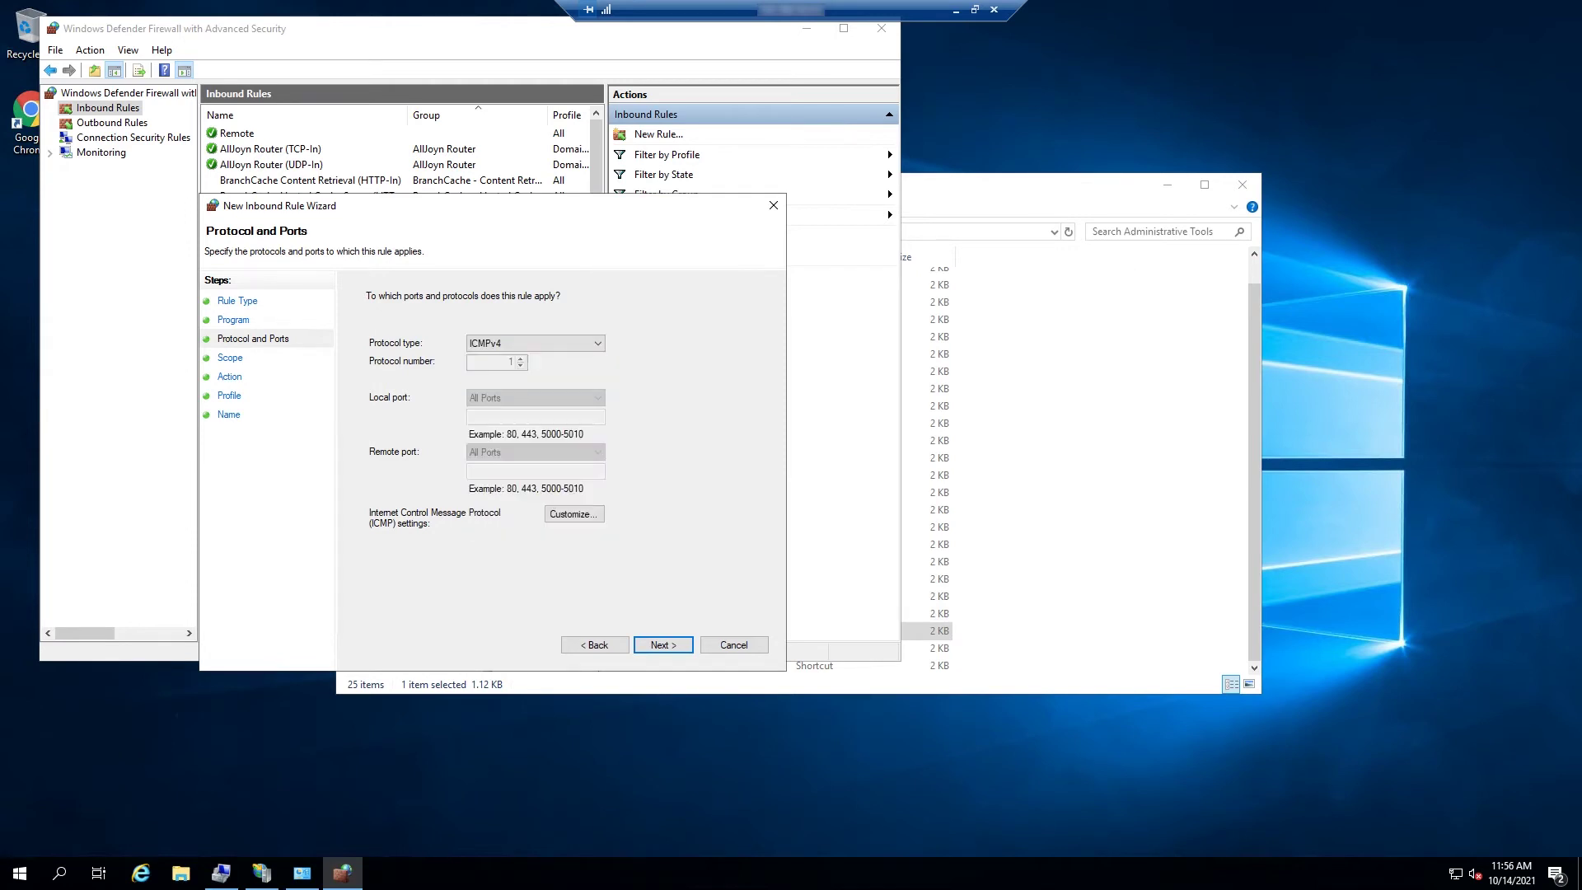
left_click(573, 515)
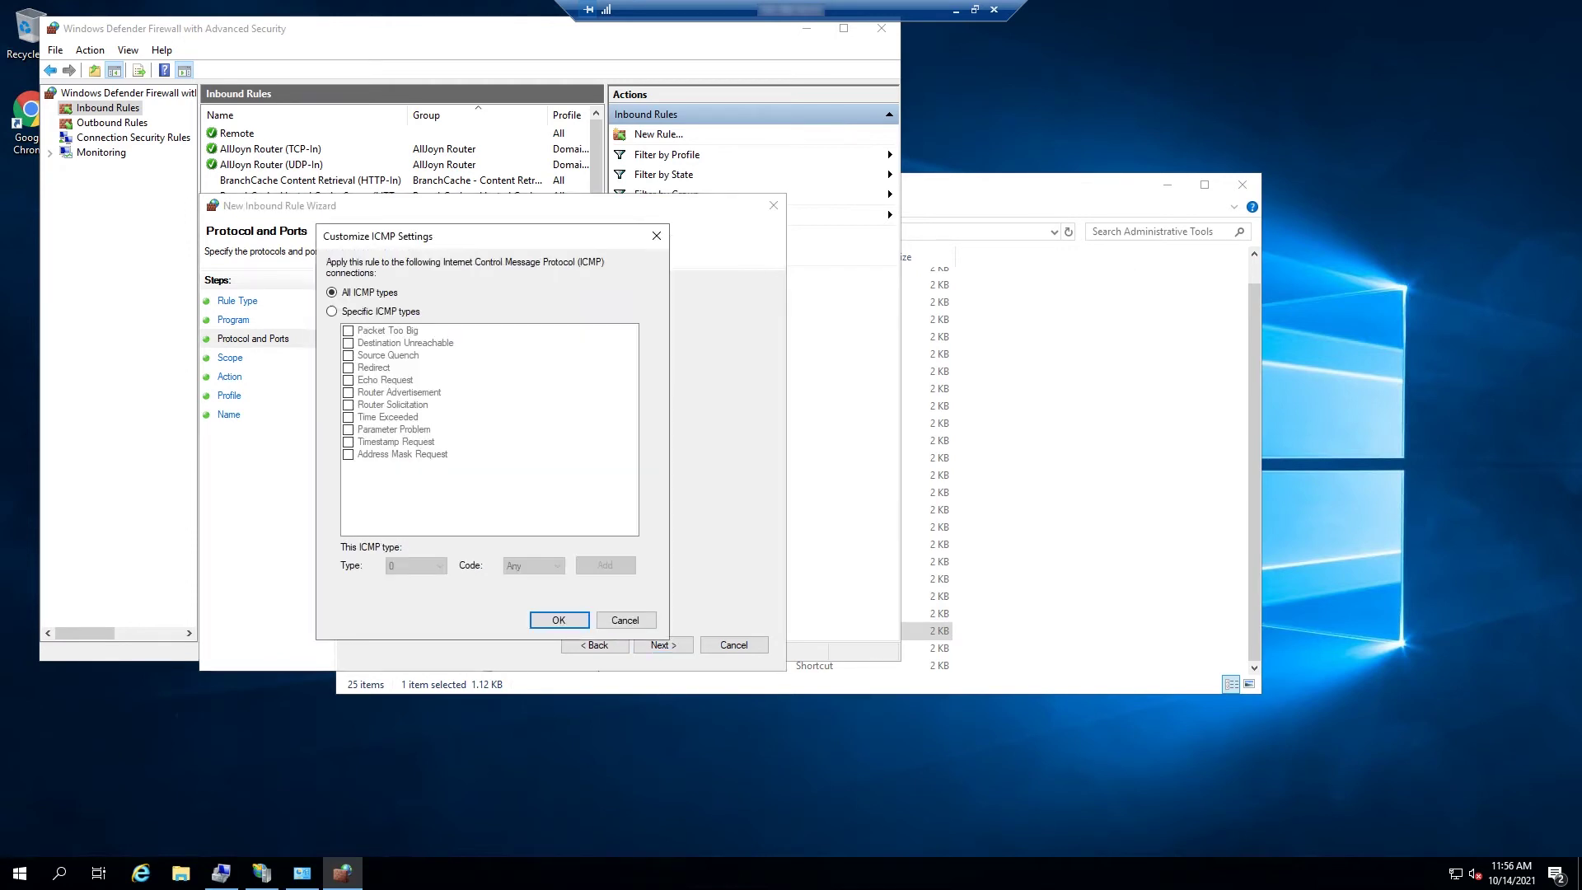
left_click(331, 311)
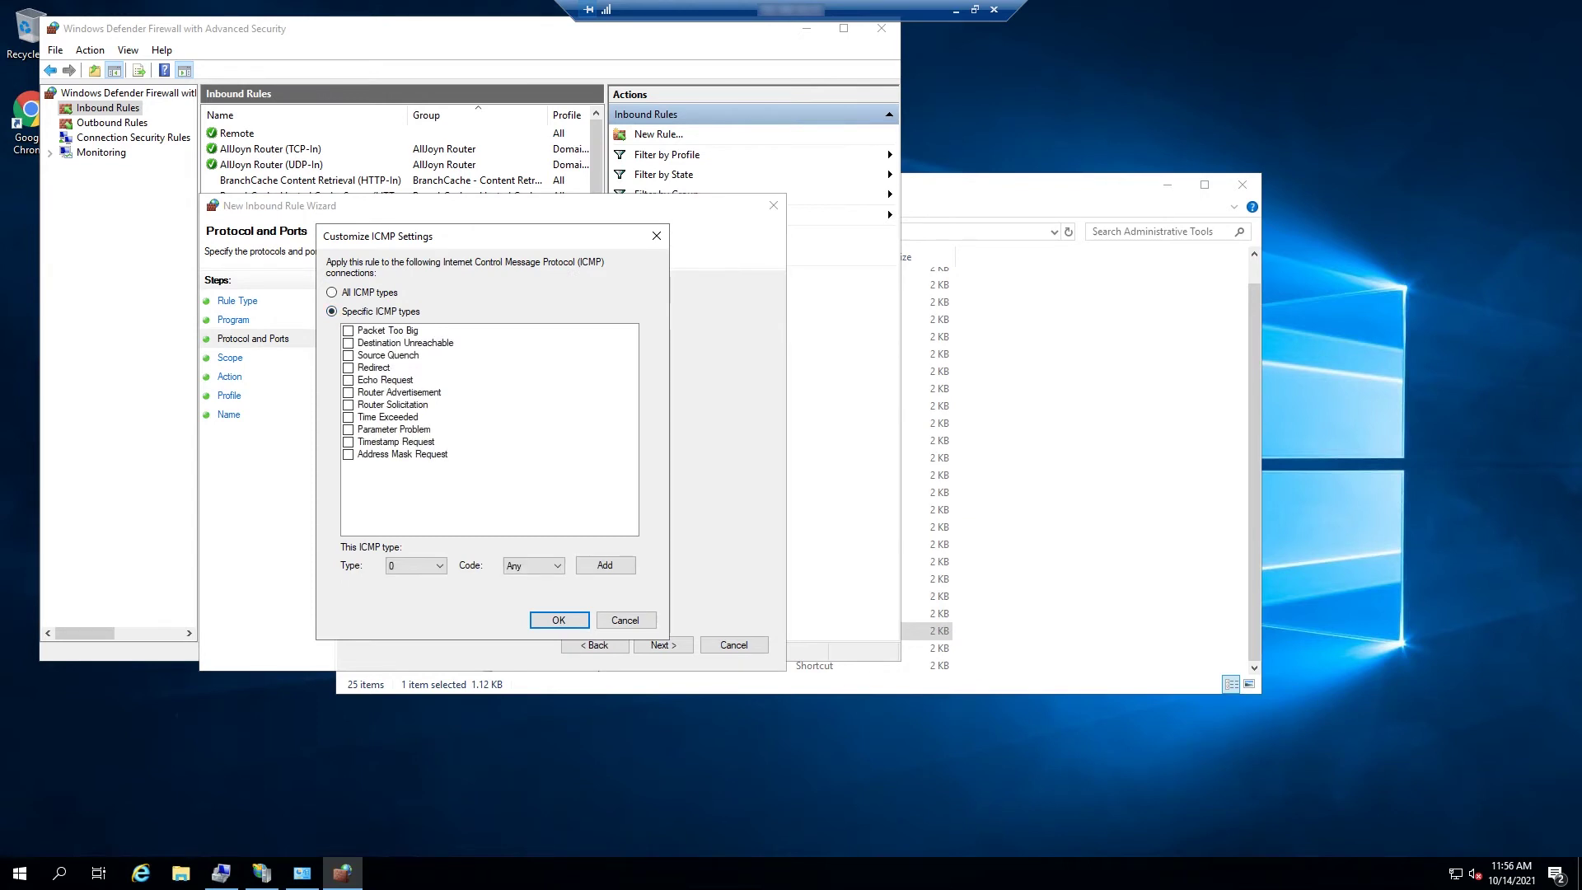
left_click(385, 380)
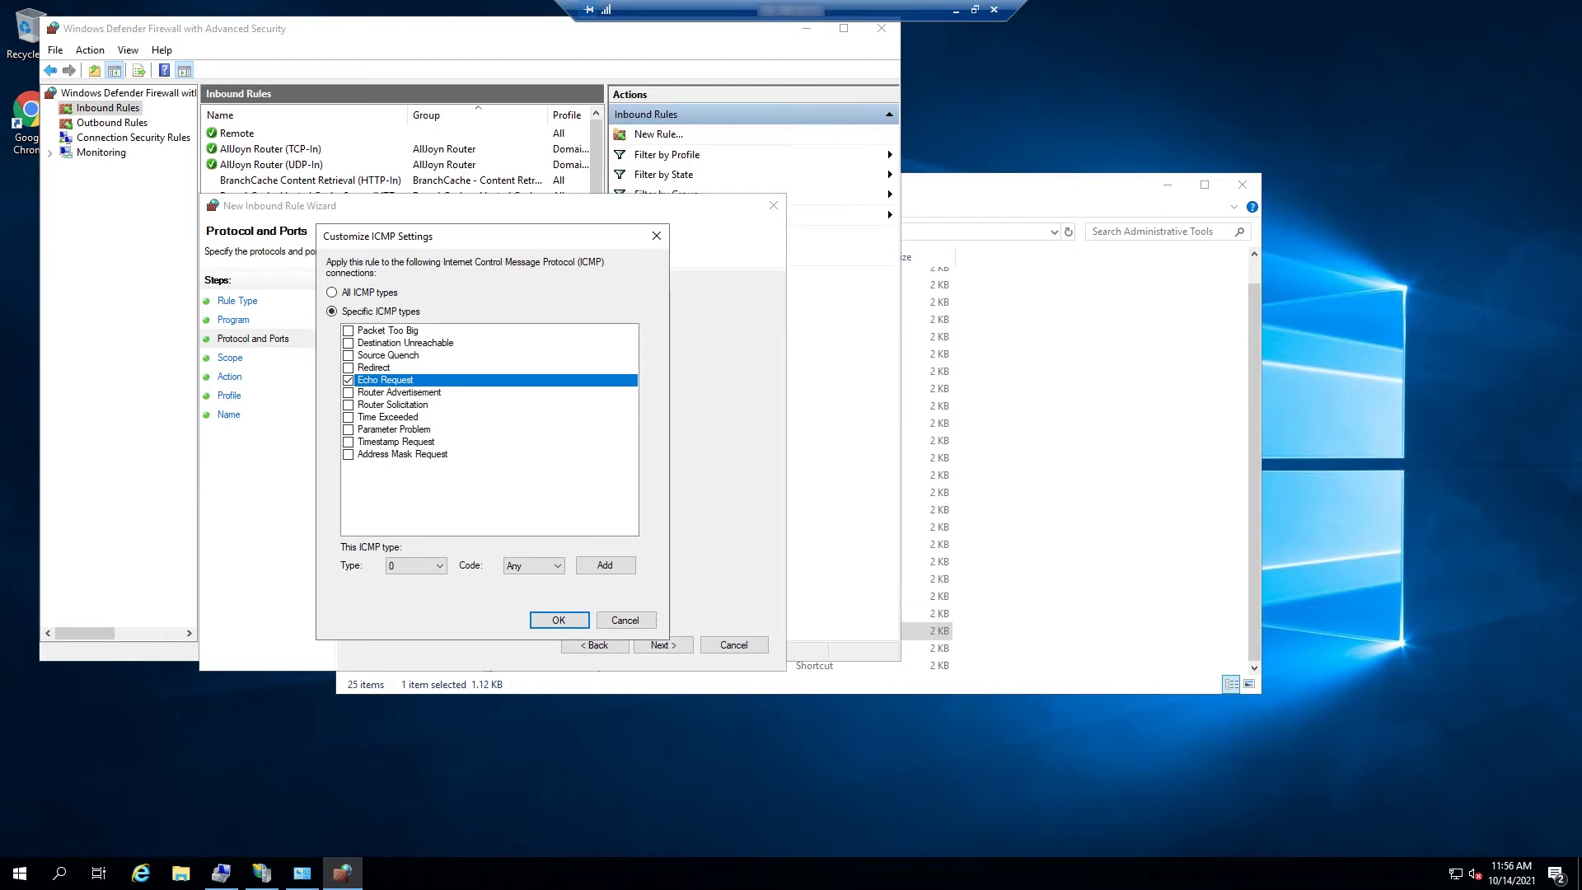
left_click(558, 619)
left_click(664, 645)
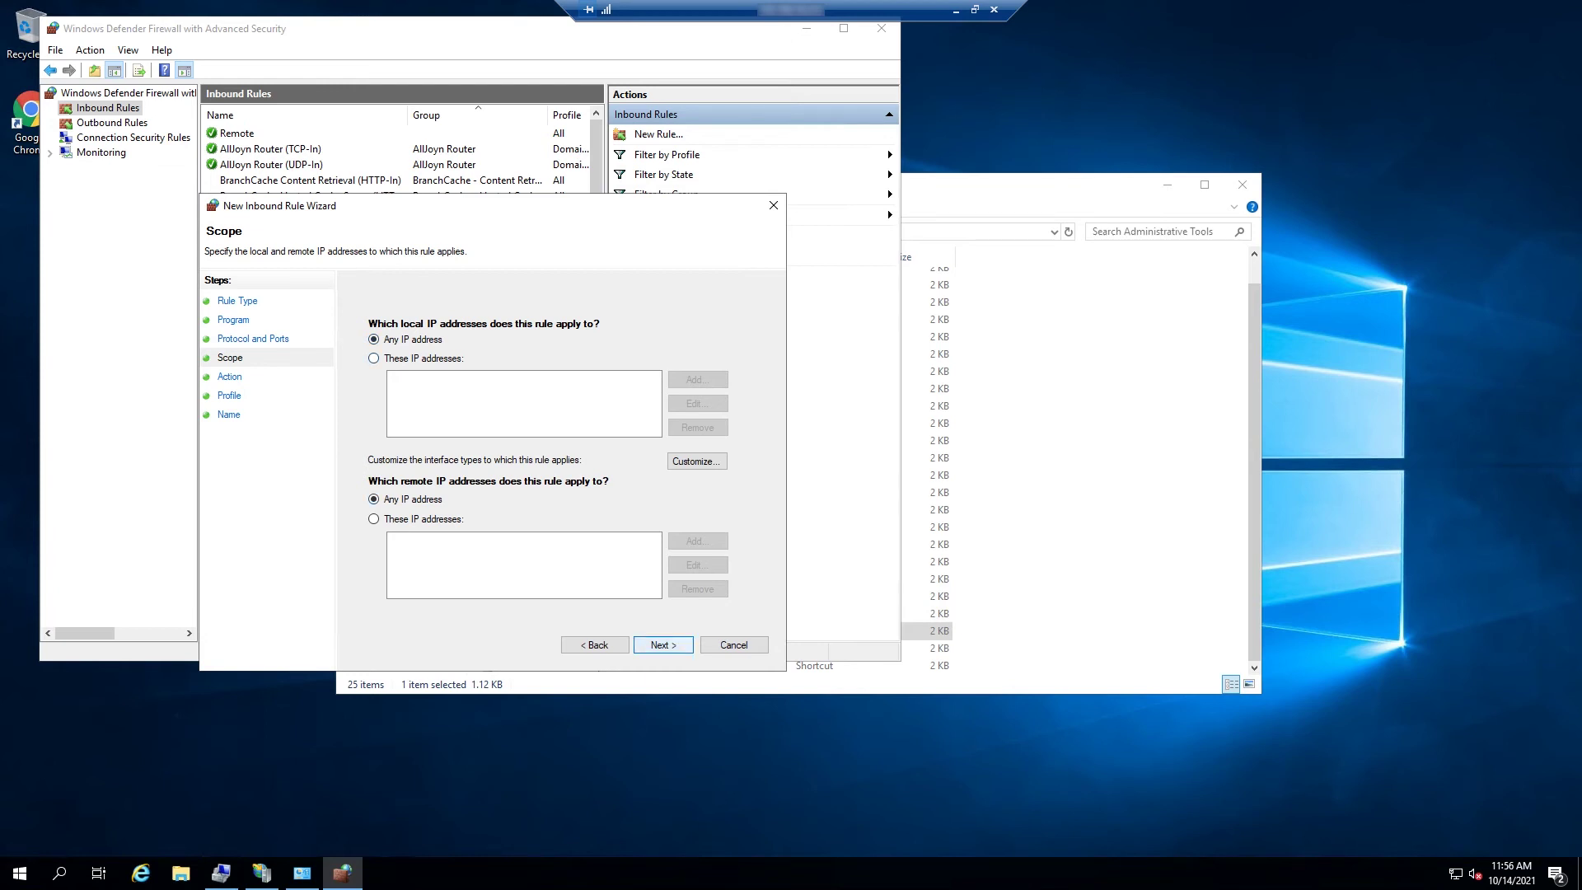
- Accept Any IP address, Allow the connection, and Domain, Private and Public profiles
left_click(663, 644)
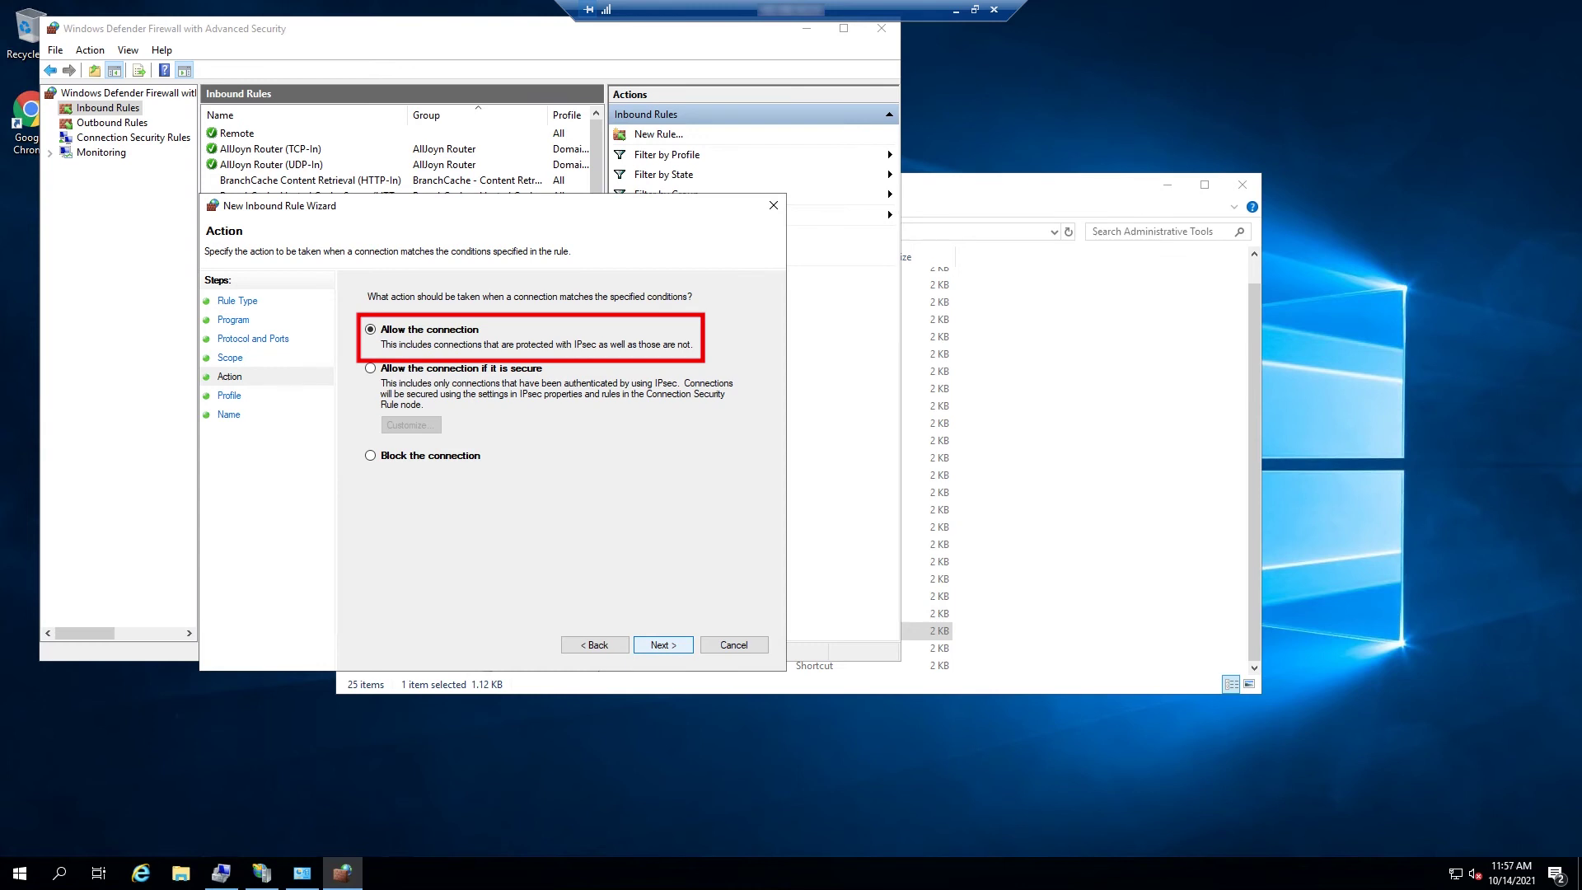
left_click(662, 645)
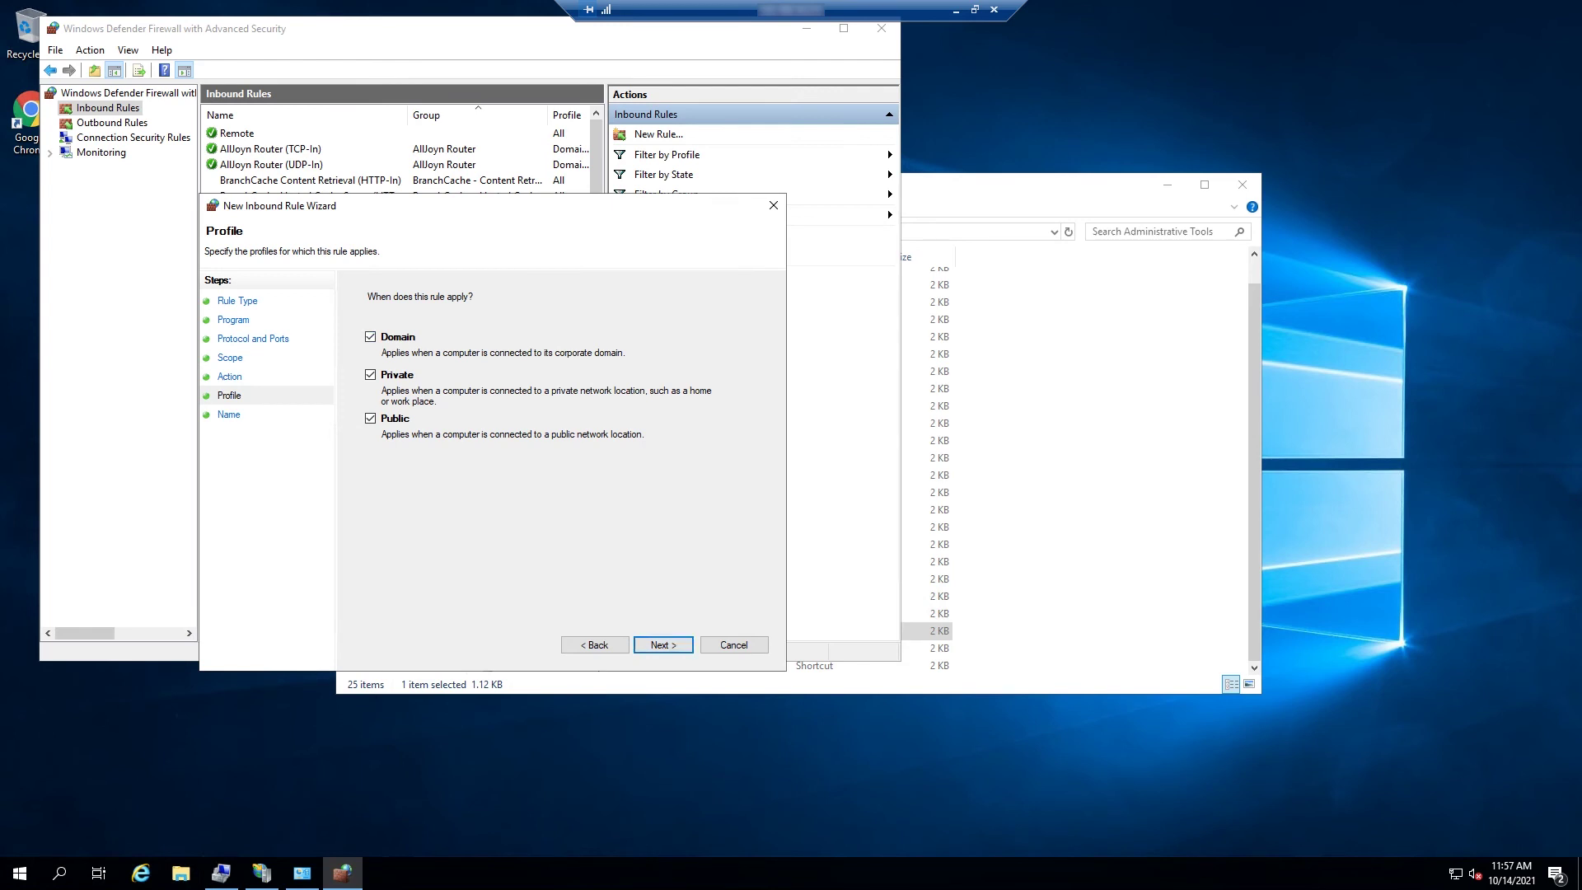
left_click(662, 644)
type("ICMP -")
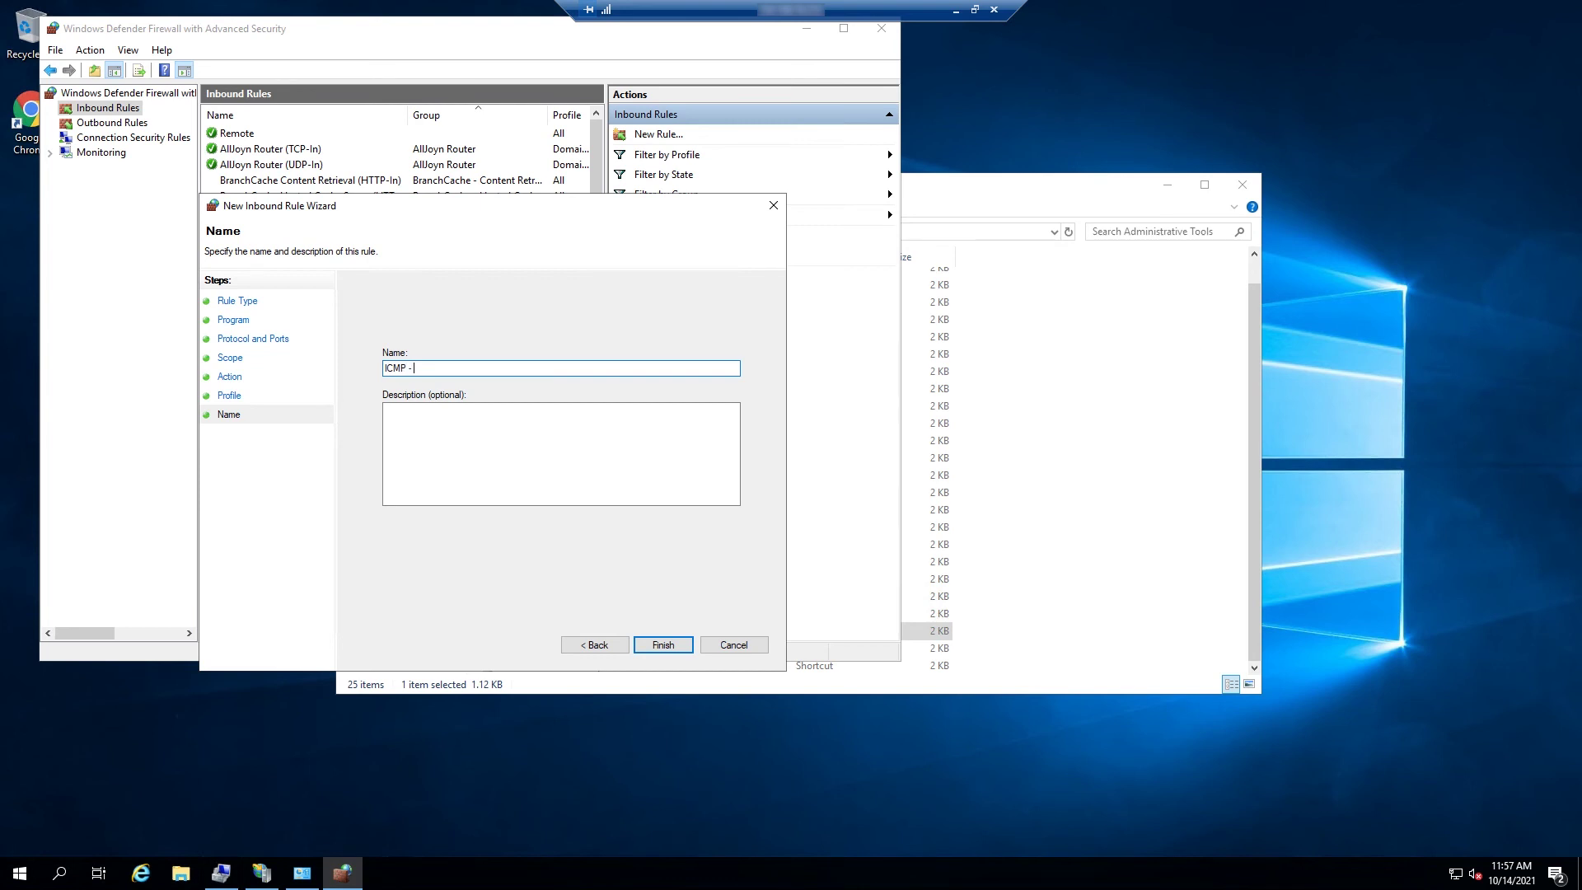
type("Echo")
- Finish the rule as 'ICMP - Echo' described 'Enable Ping', then close the console and Administrative Tools
key("Tab")
type("En")
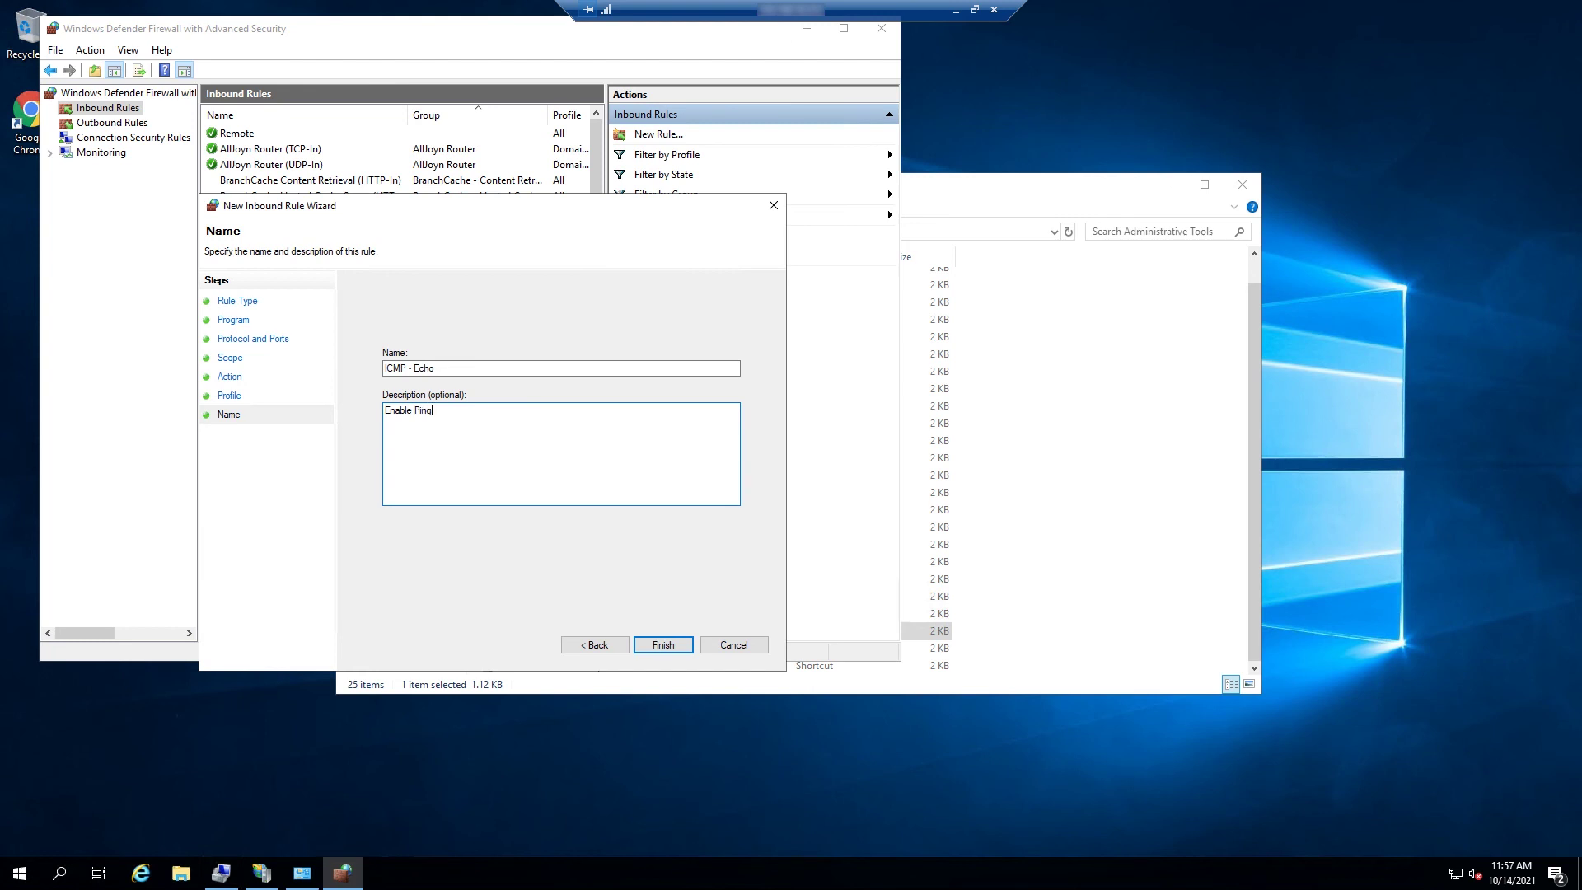
key("Return")
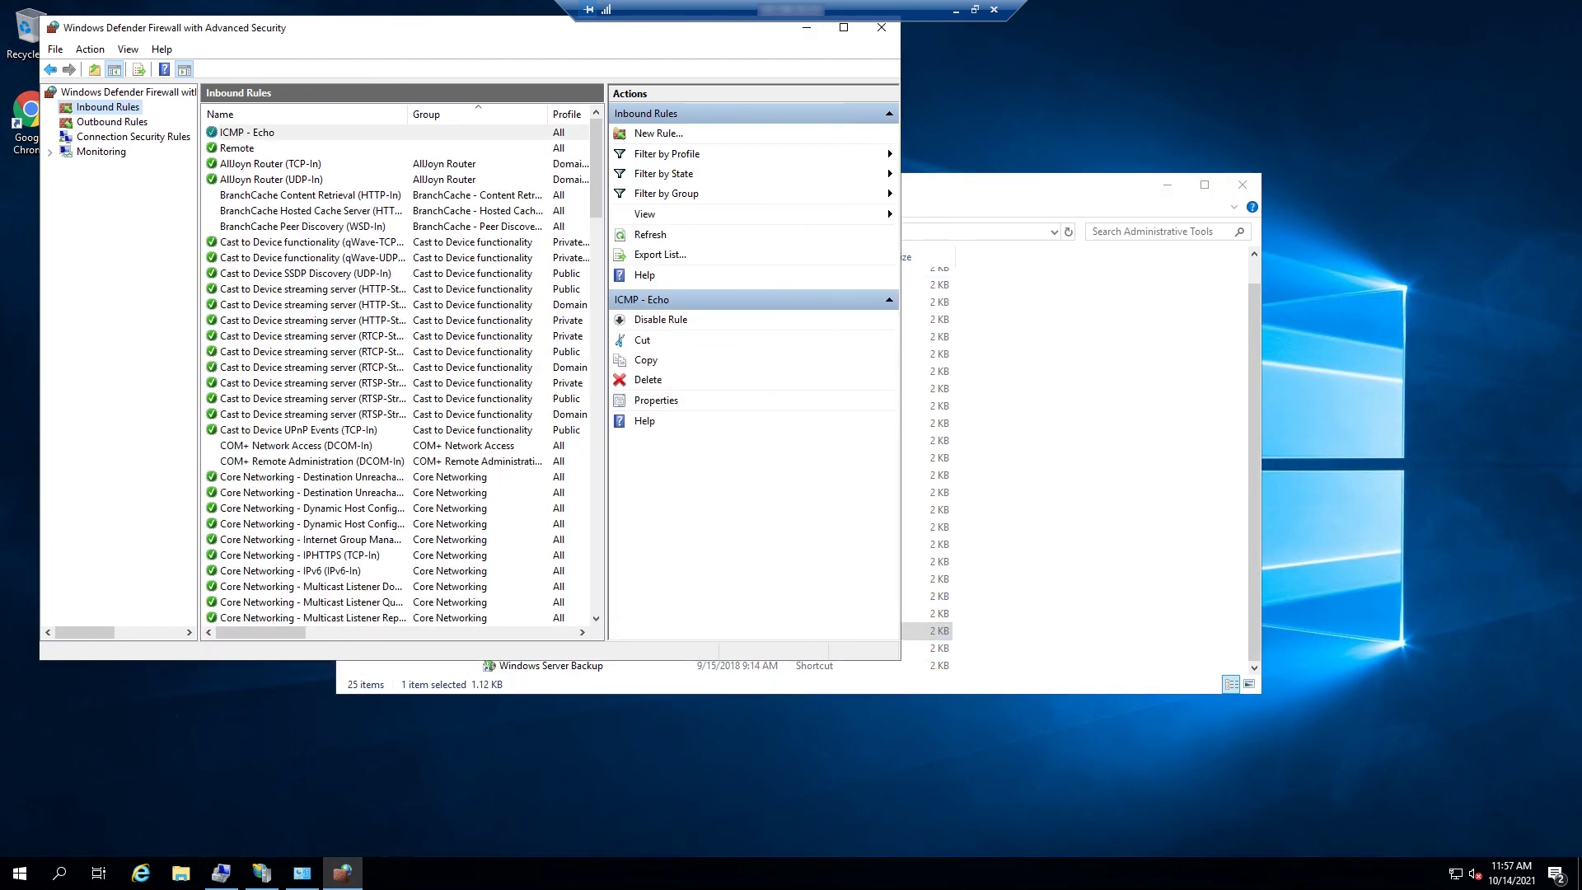
left_click(881, 26)
left_click(1243, 185)
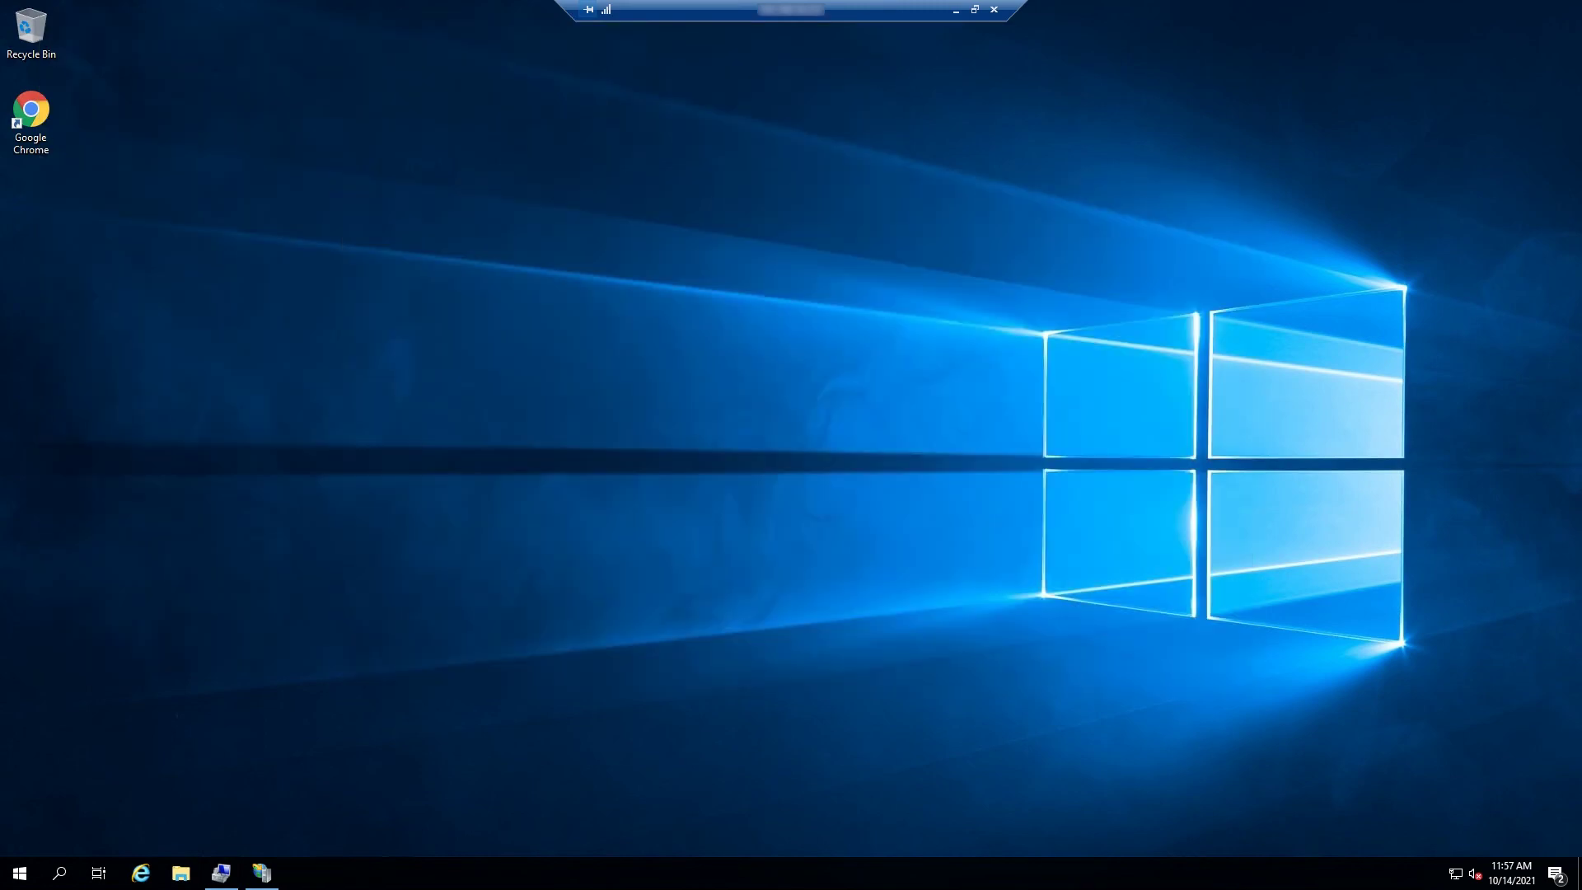